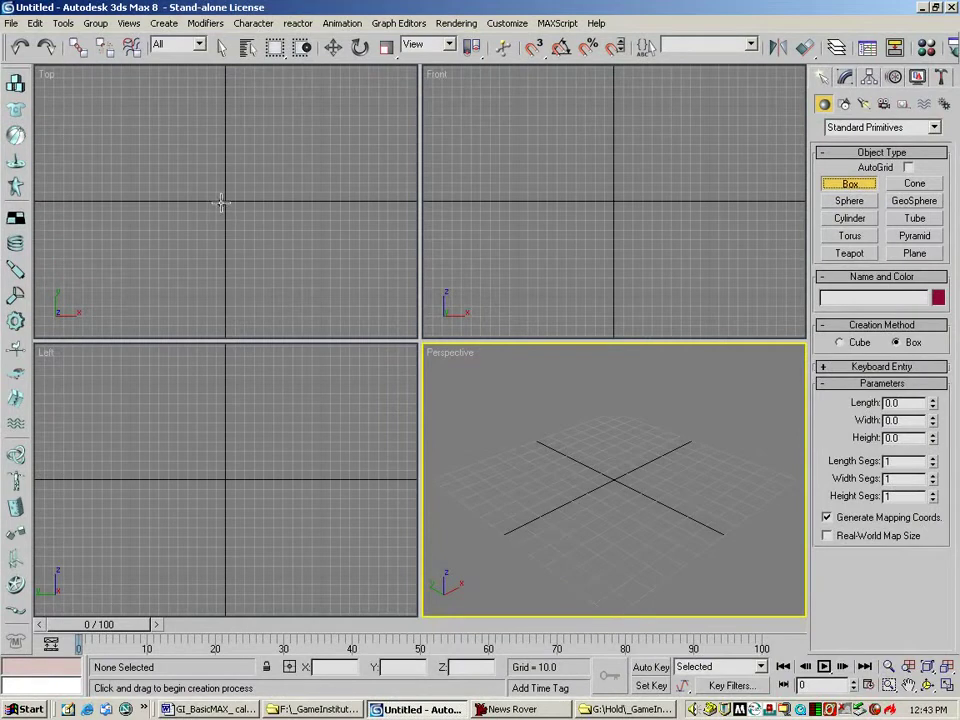
# Draw a box in the Top view, fit it in all views and turn on Edged Faces
pyautogui.moveTo(146, 137); pyautogui.dragTo(313, 253)
pyautogui.click(291, 176)
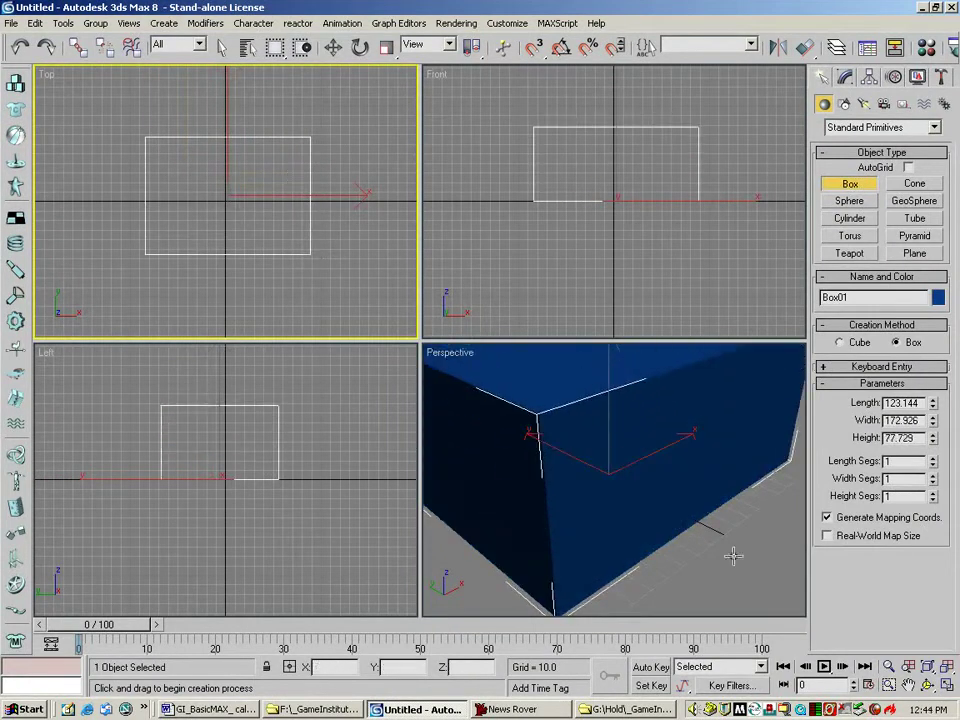
pyautogui.click(927, 667)
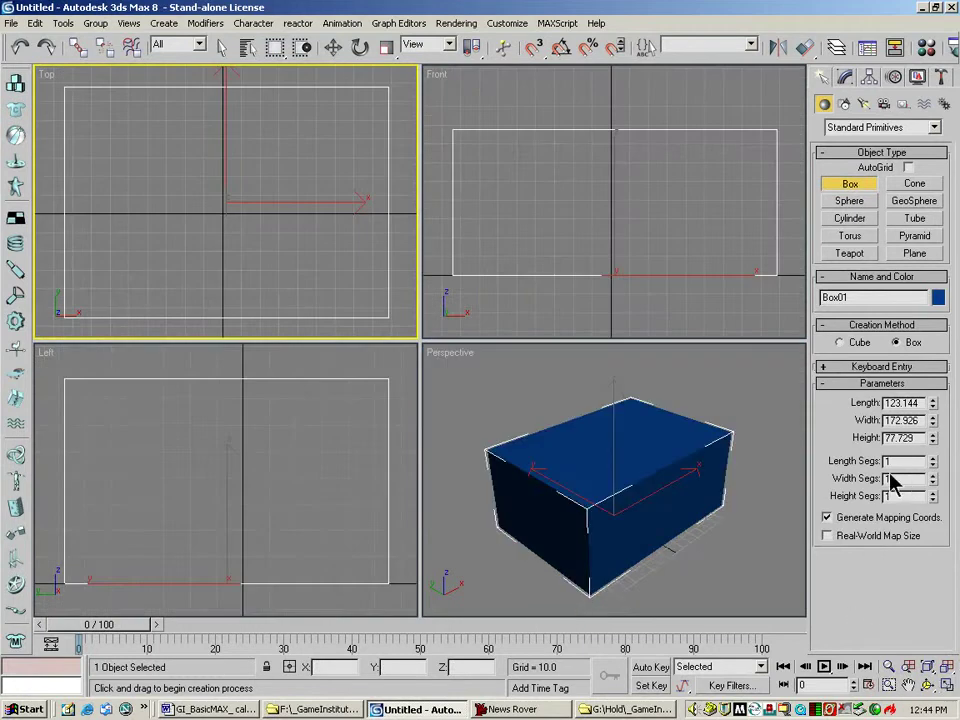
pyautogui.rightClick(450, 354)
pyautogui.click(486, 430)
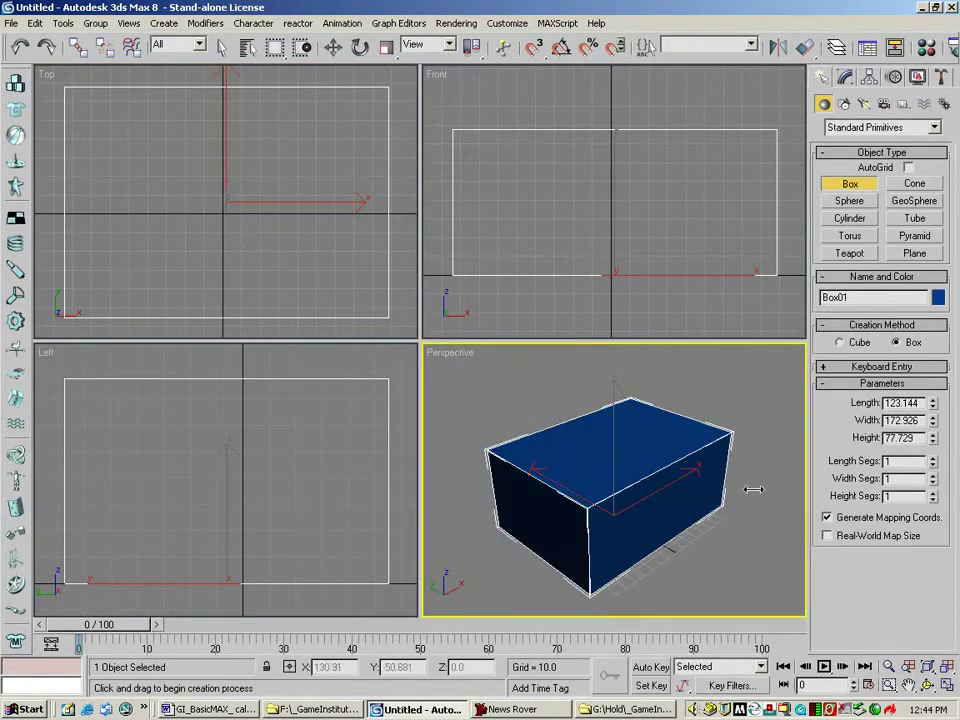
# Give the box 3 length, 5 width and 2 height segments
pyautogui.click(932, 458)
pyautogui.click(932, 458)
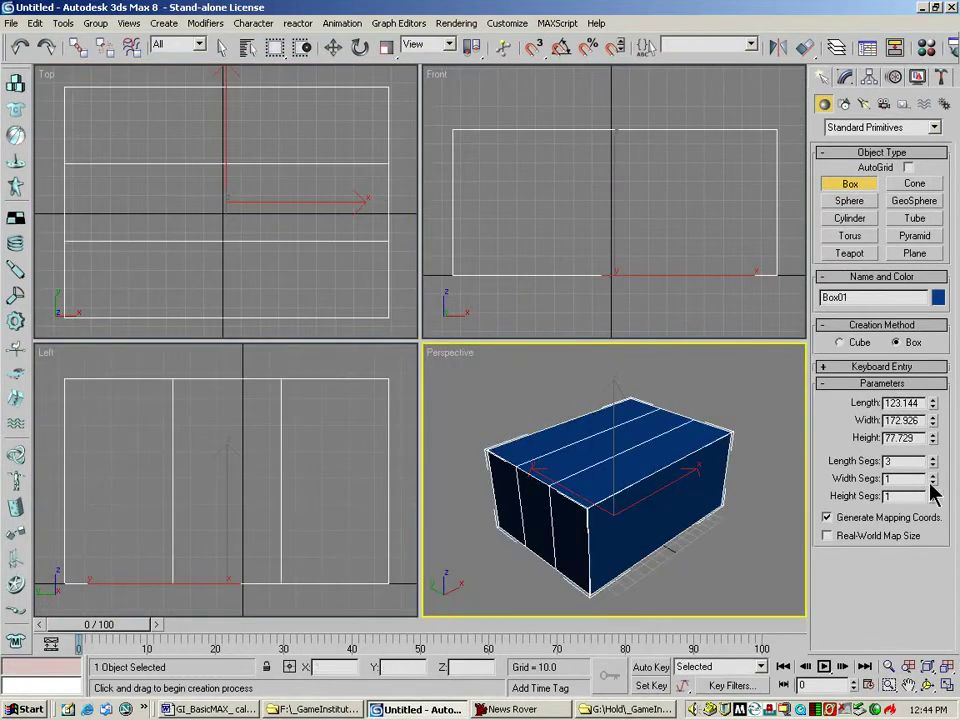
pyautogui.click(932, 477)
pyautogui.click(932, 477)
pyautogui.click(932, 477)
pyautogui.click(932, 477)
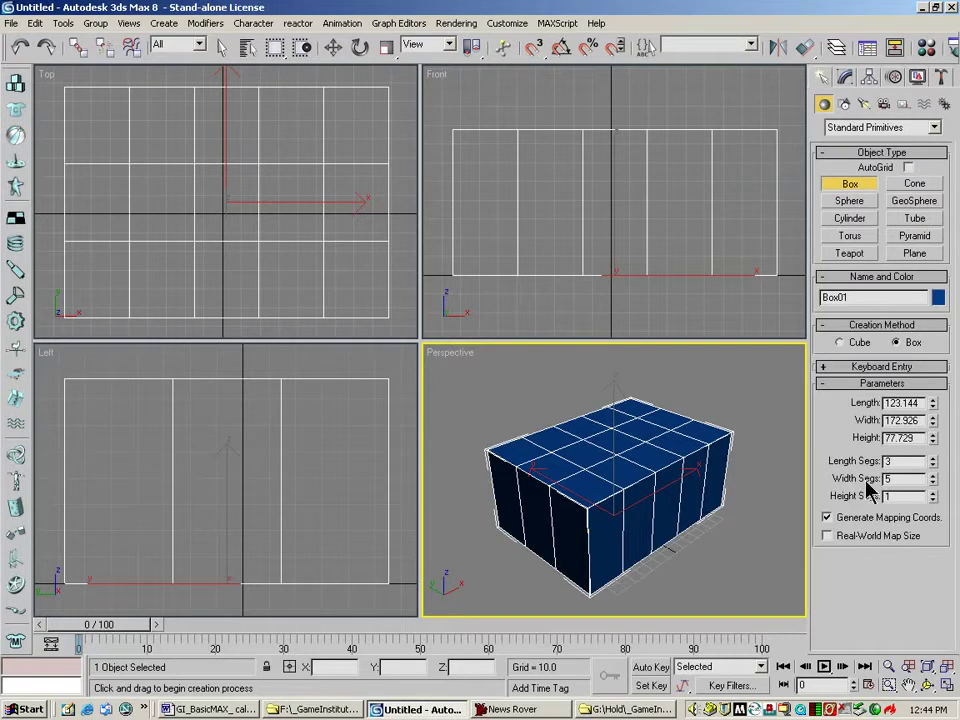
pyautogui.click(931, 494)
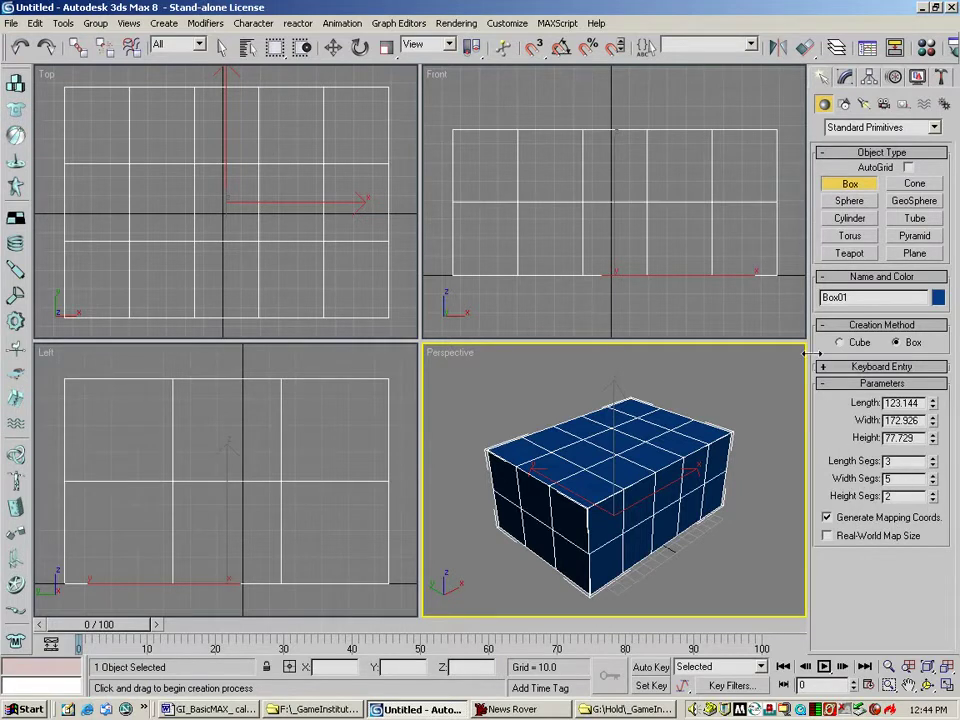
# Convert Box01 to an Editable Poly and select two vertical columns of polygons in Front
pyautogui.click(846, 77)
pyautogui.rightClick(852, 145)
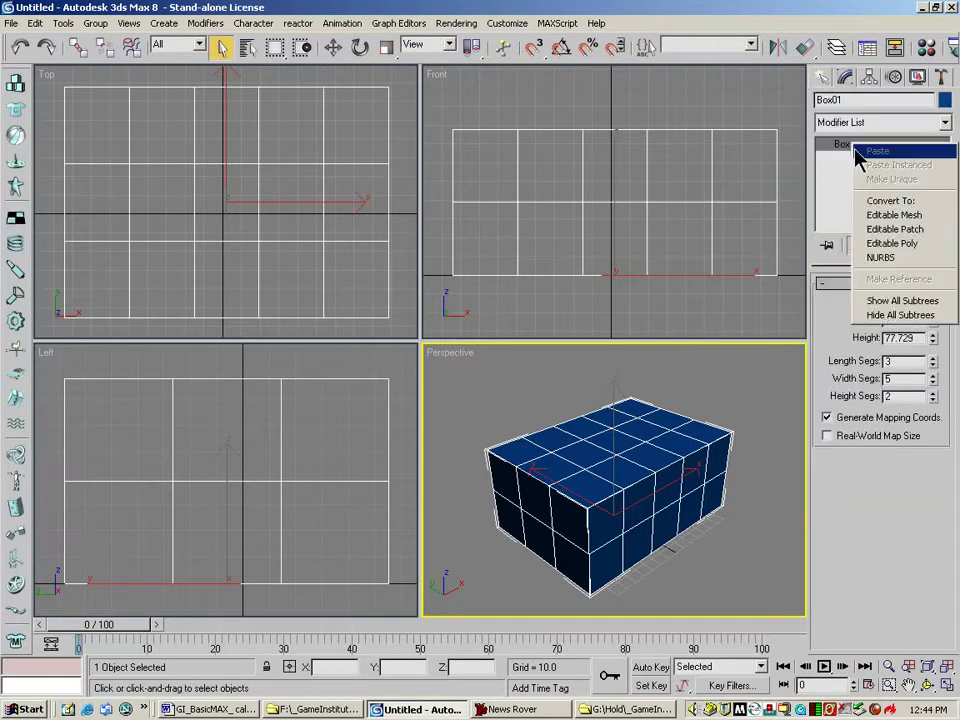
pyautogui.click(902, 245)
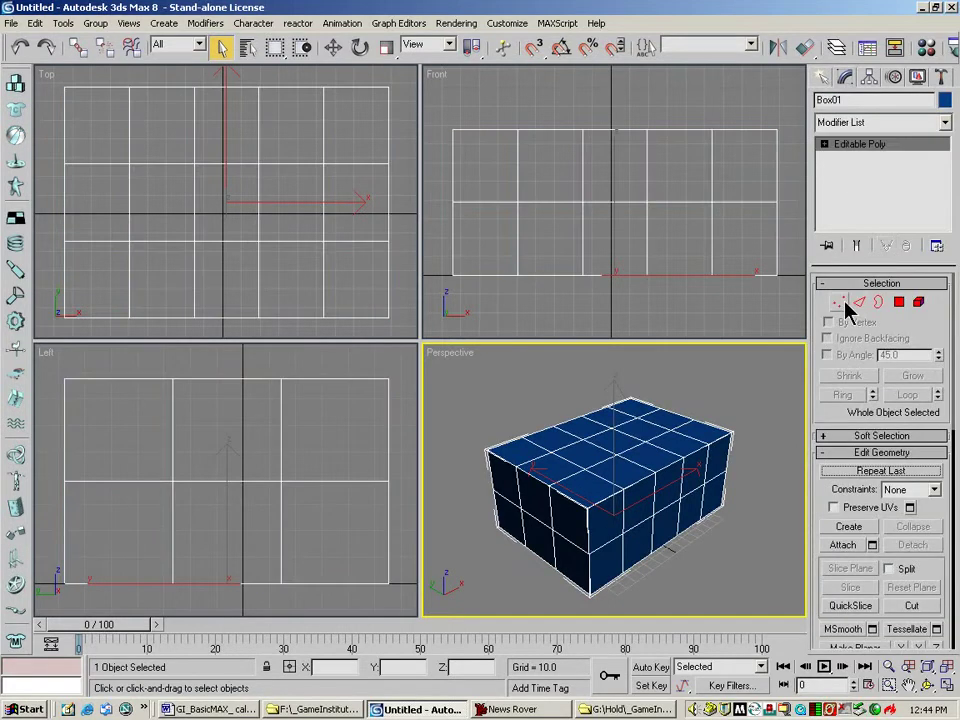
pyautogui.click(918, 301)
pyautogui.moveTo(548, 104); pyautogui.dragTo(562, 300)
pyautogui.keyDown('ctrl'); pyautogui.moveTo(666, 103); pyautogui.dragTo(703, 321); pyautogui.keyUp('ctrl')
# Bevel the selected polygons by Local Normal with height 6.4 and outline 0
pyautogui.click(872, 510)
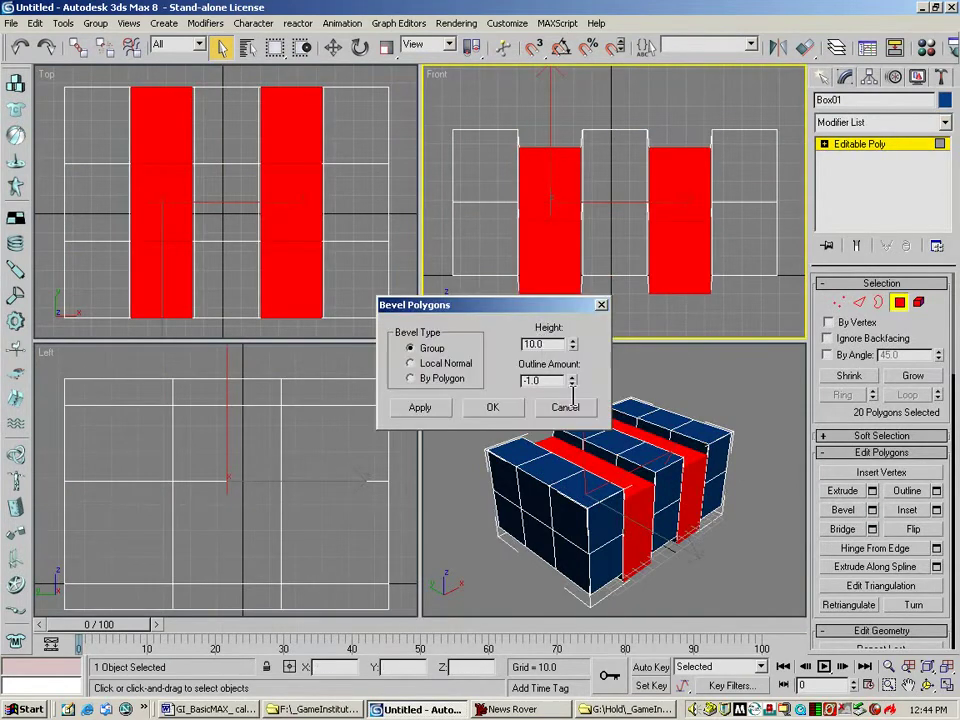
pyautogui.click(414, 364)
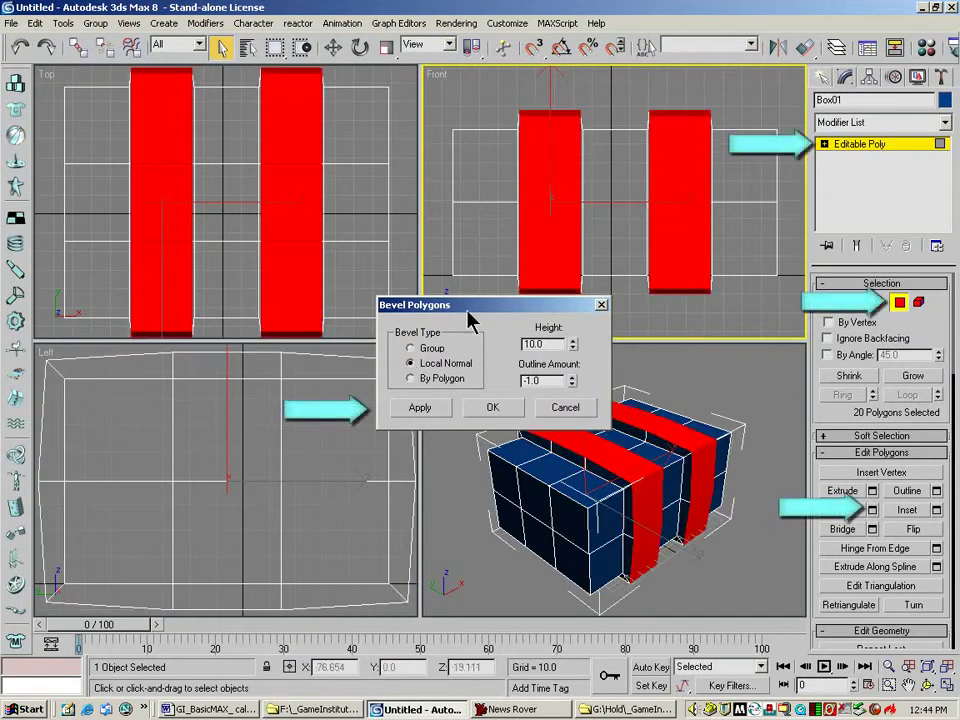
pyautogui.moveTo(498, 311); pyautogui.dragTo(410, 372)
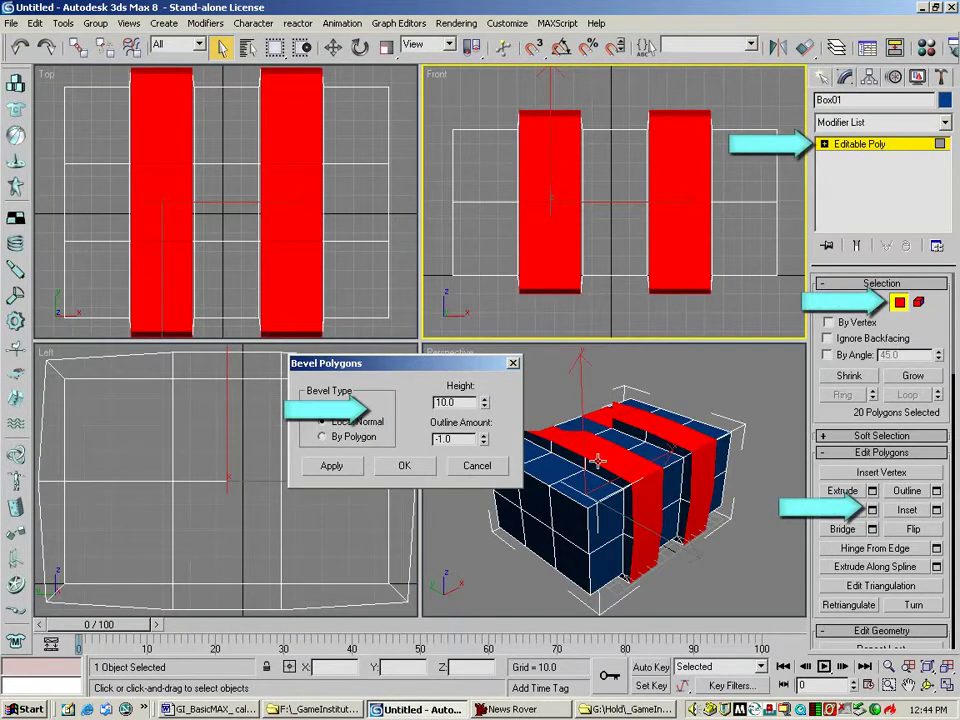
pyautogui.moveTo(487, 403); pyautogui.dragTo(487, 440)
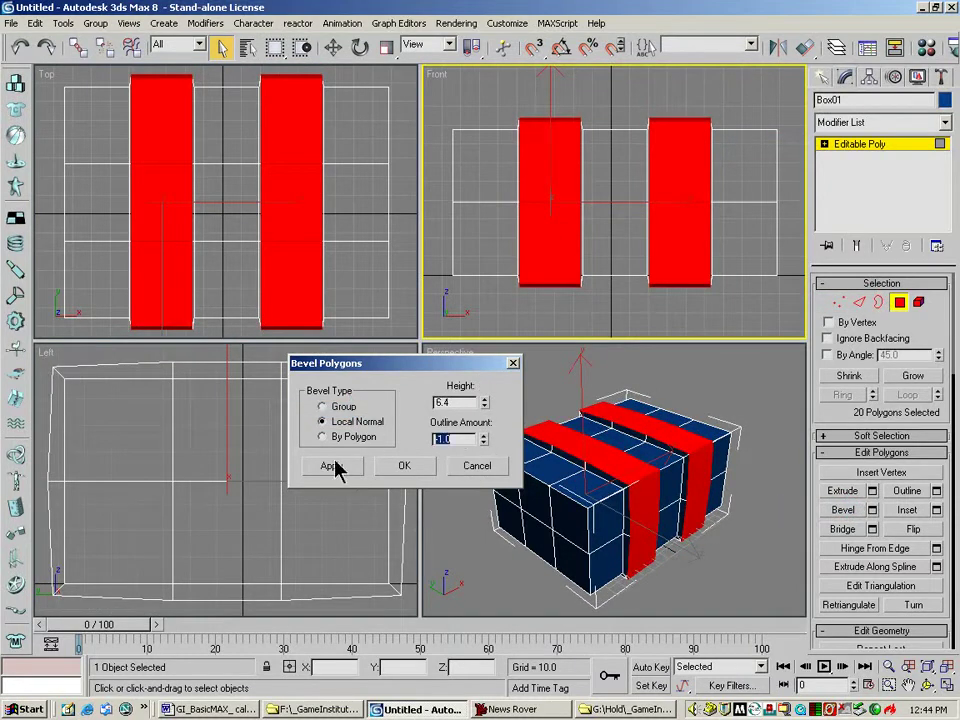
pyautogui.write('0')
pyautogui.press('Return')
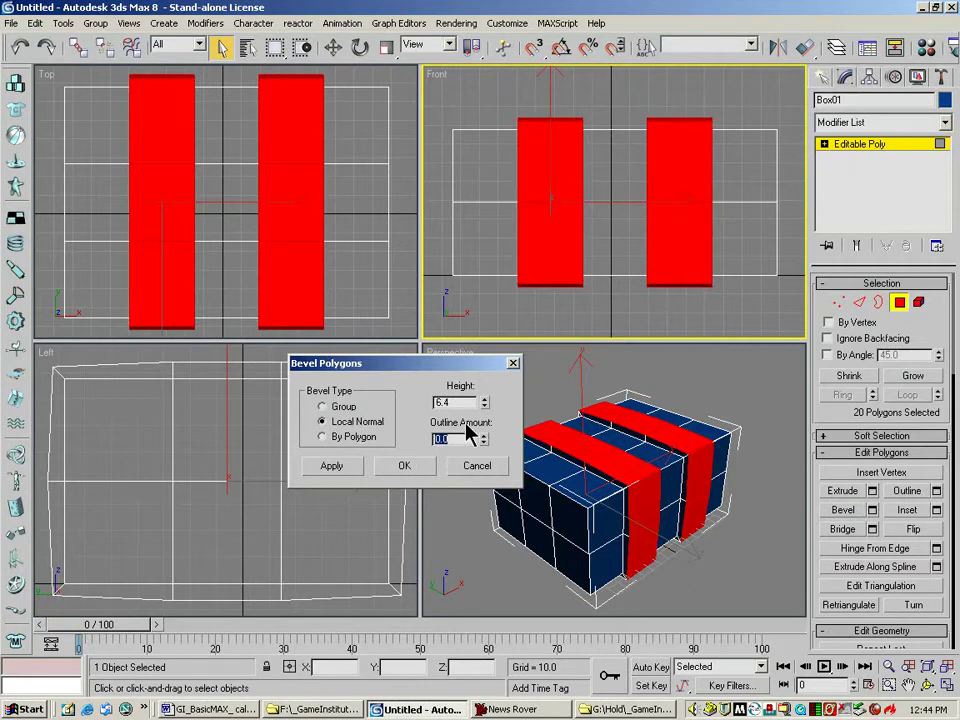
pyautogui.click(403, 466)
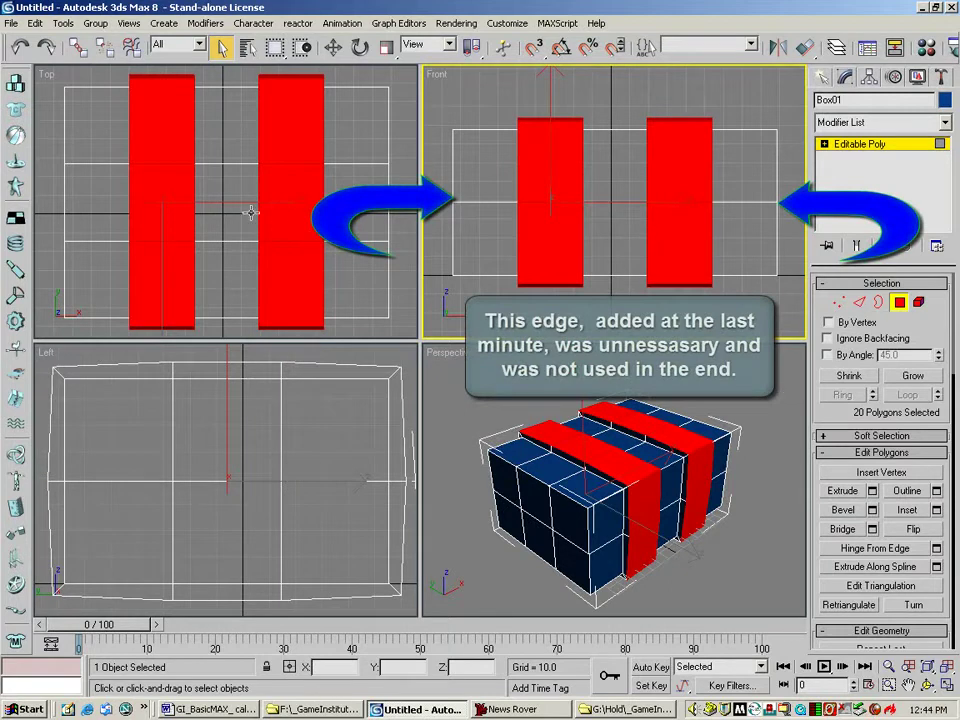
pyautogui.rightClick(52, 197)
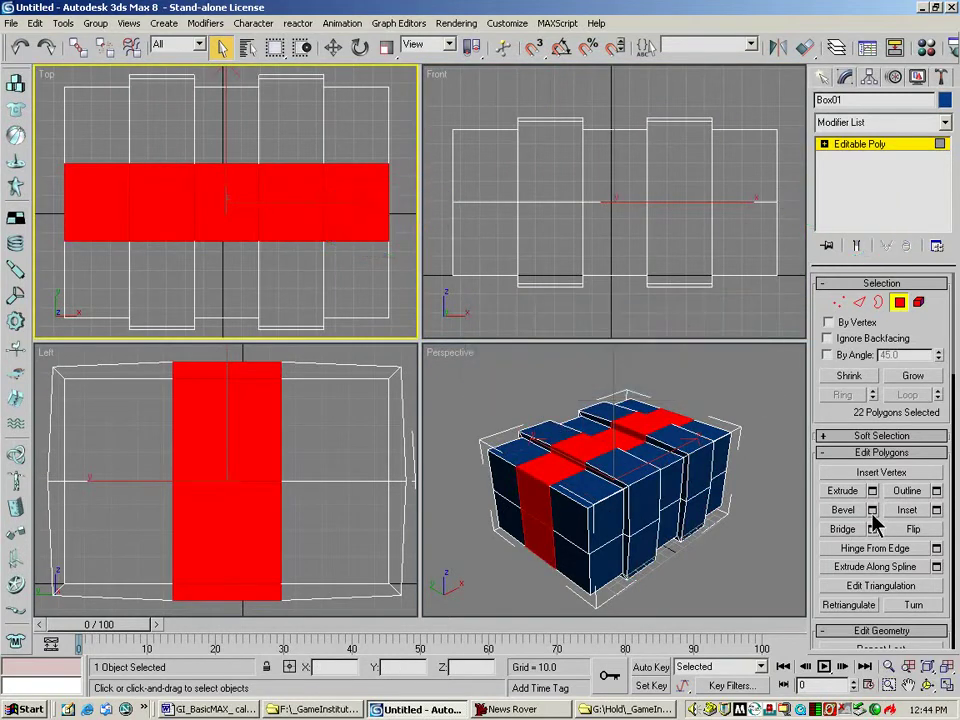
pyautogui.rightClick(452, 287)
pyautogui.click(510, 326)
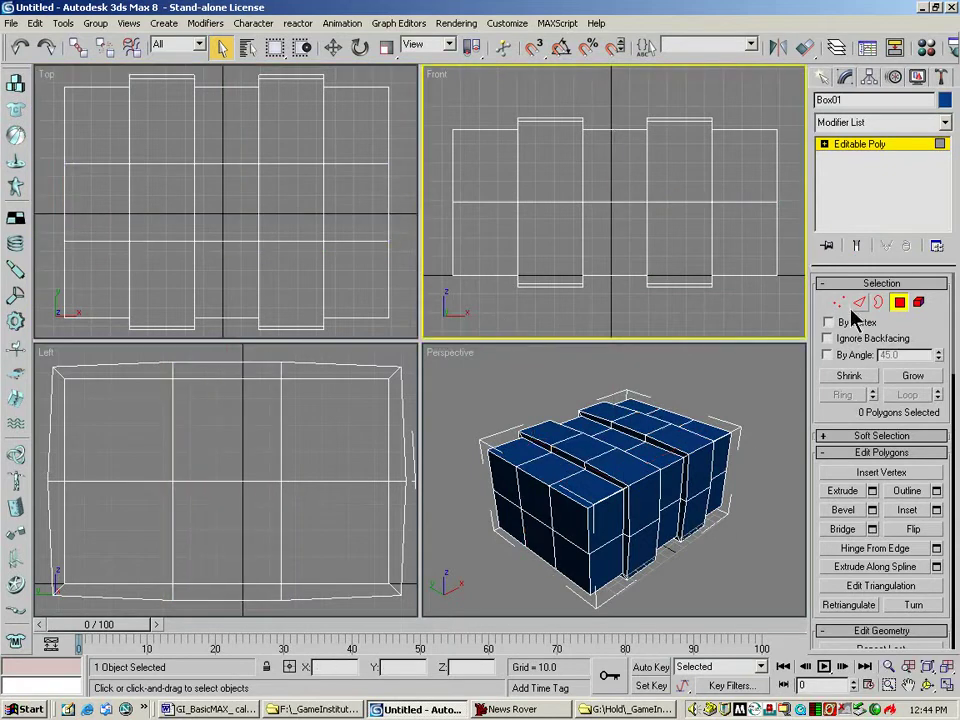
pyautogui.press('1')
pyautogui.moveTo(480, 92); pyautogui.dragTo(750, 135)
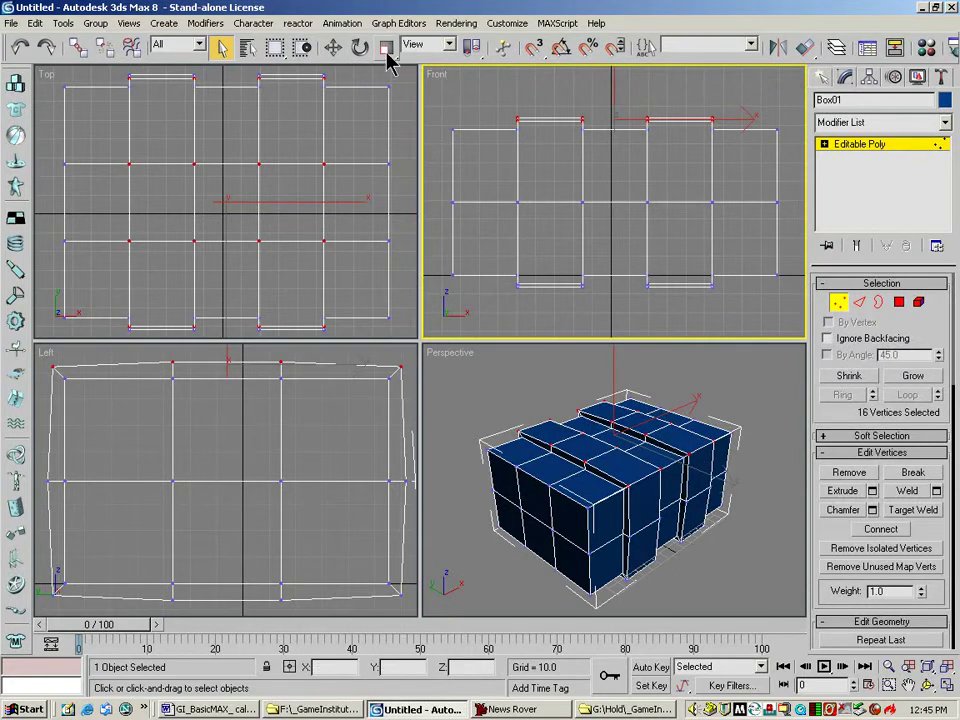
pyautogui.moveTo(472, 91); pyautogui.dragTo(737, 127)
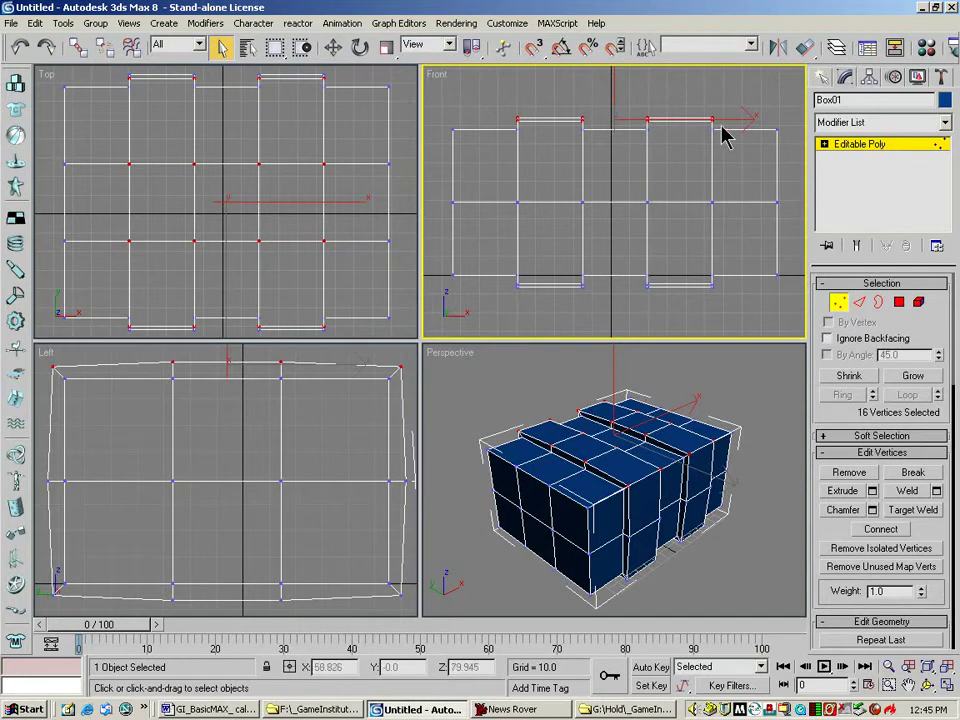
pyautogui.click(386, 47)
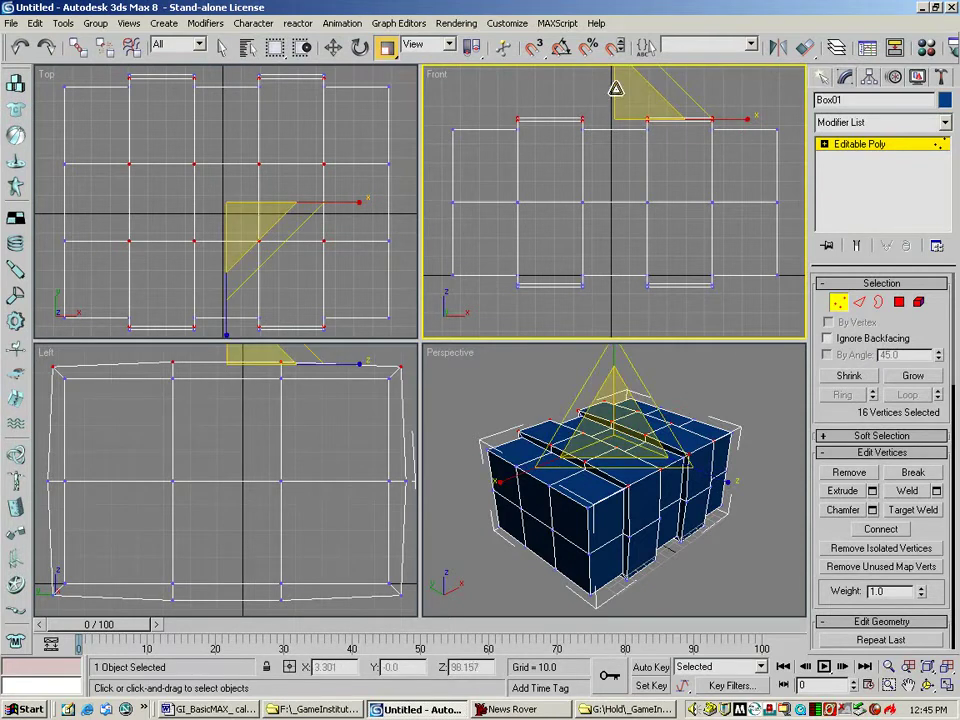
pyautogui.click(888, 666)
pyautogui.moveTo(557, 208); pyautogui.dragTo(566, 250)
pyautogui.click(386, 47)
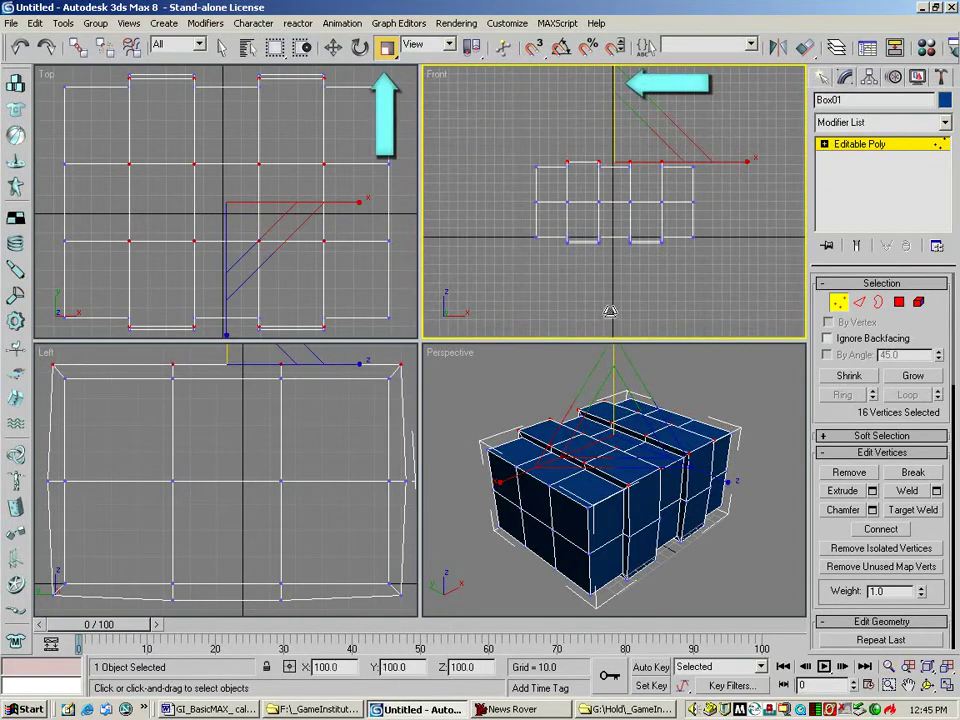
pyautogui.moveTo(488, 289); pyautogui.dragTo(786, 240)
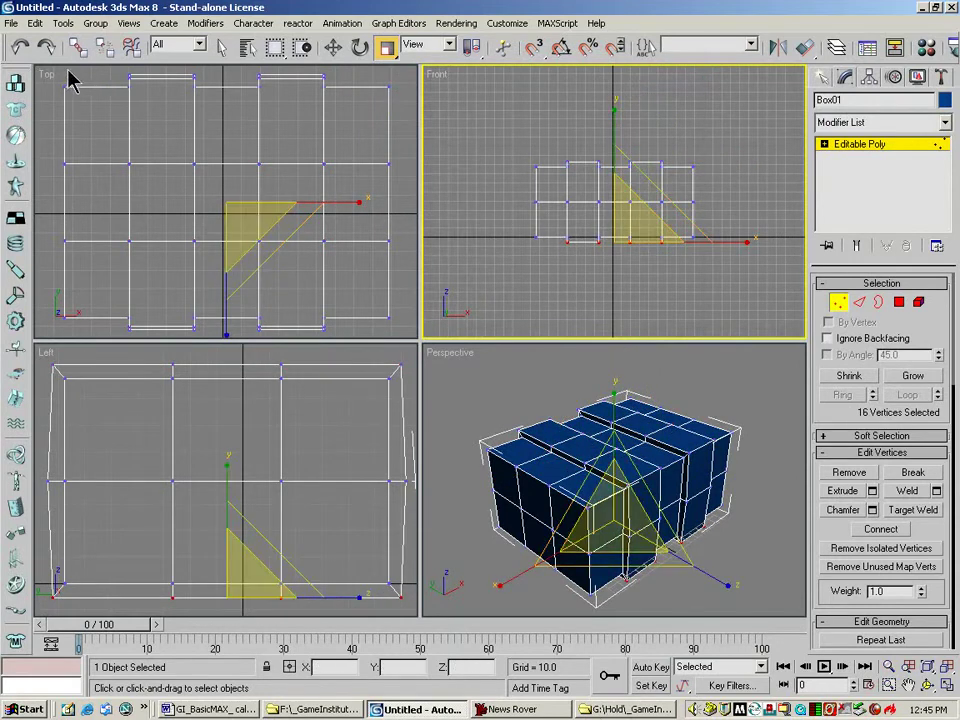
pyautogui.moveTo(62, 53); pyautogui.dragTo(390, 86)
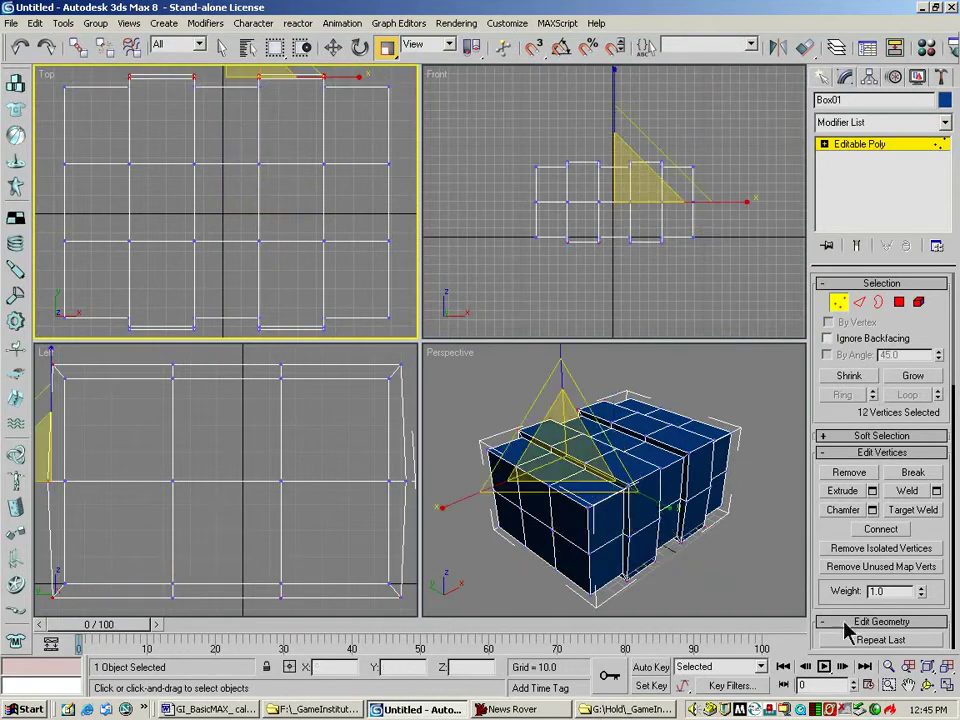
pyautogui.click(888, 666)
pyautogui.moveTo(312, 205); pyautogui.dragTo(296, 259)
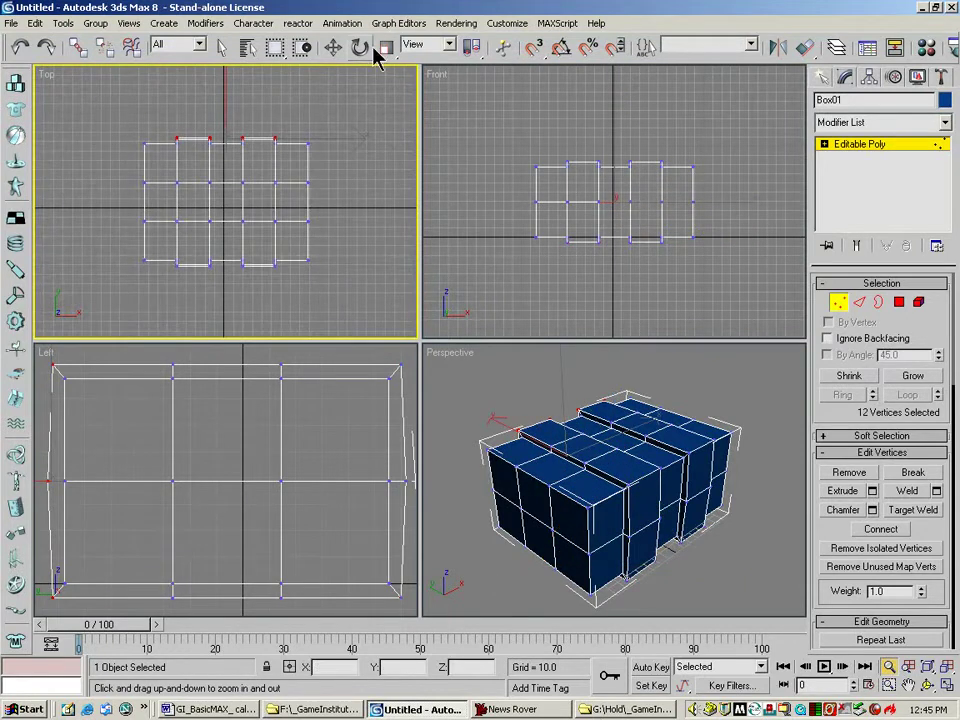
pyautogui.click(381, 52)
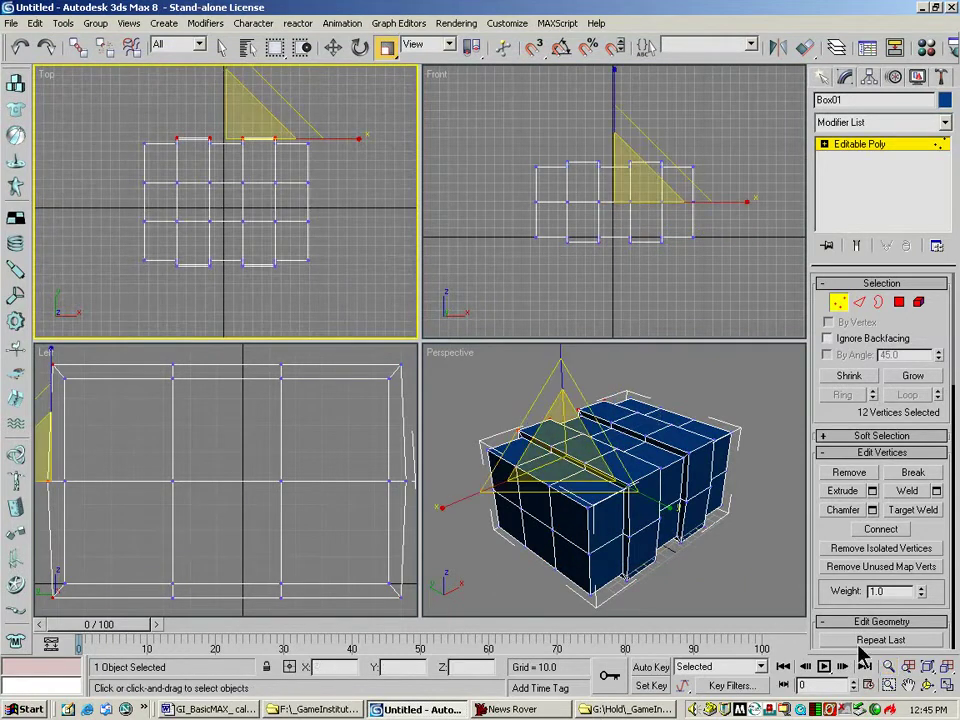
pyautogui.click(888, 666)
pyautogui.moveTo(274, 200); pyautogui.dragTo(270, 245)
pyautogui.click(387, 49)
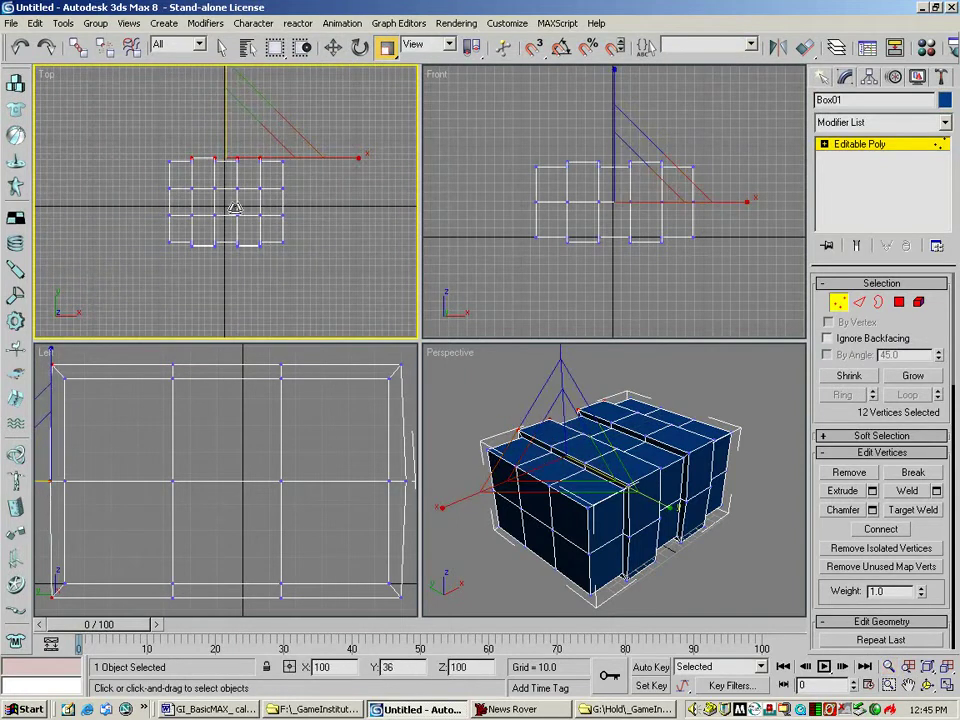
pyautogui.moveTo(168, 287); pyautogui.dragTo(301, 245)
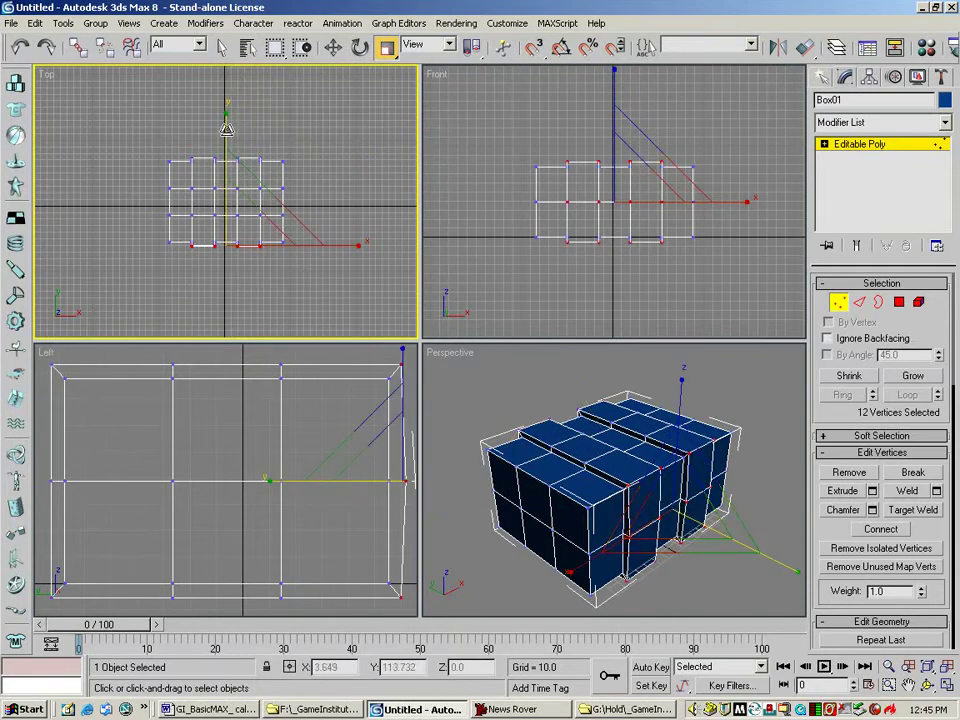
pyautogui.click(238, 222)
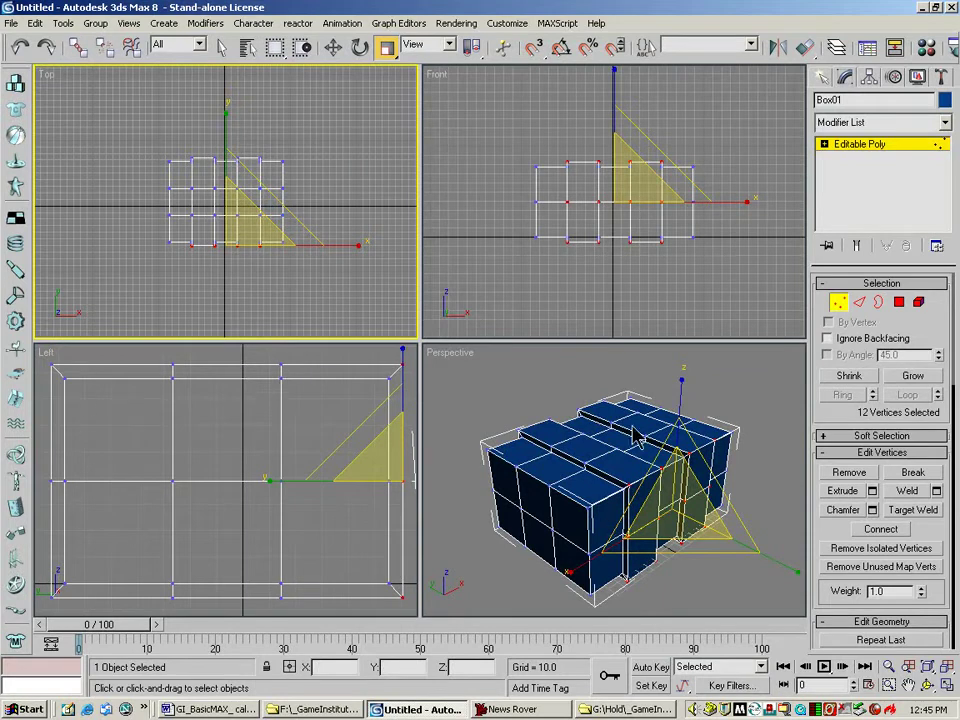
pyautogui.click(497, 168)
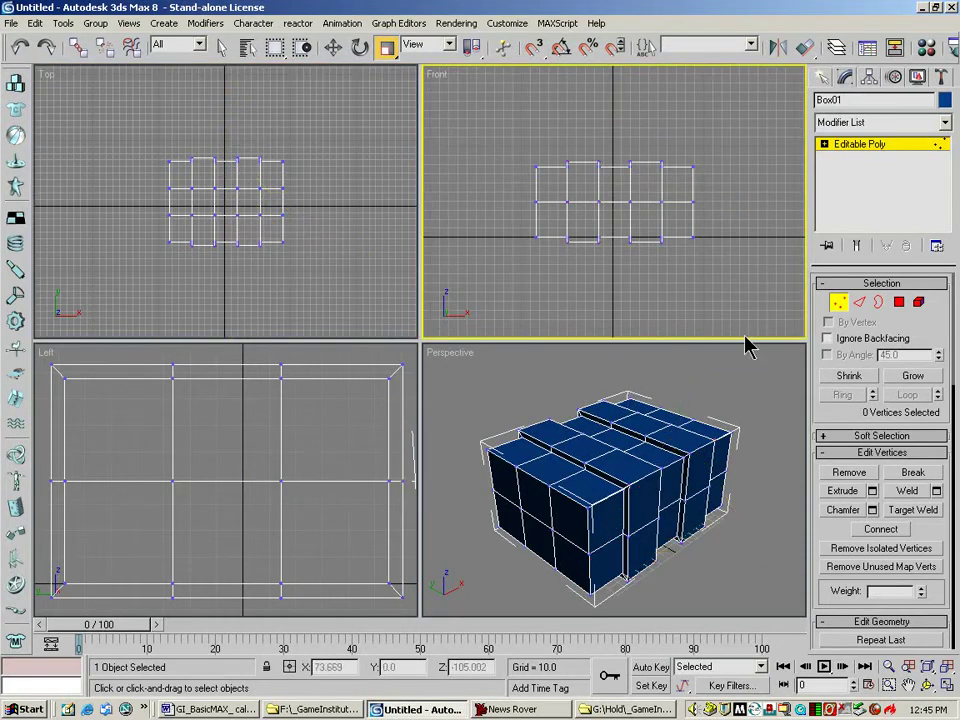
# Select the middle horizontal band of 22 polygons and bevel it out 6.4 with outline 0
pyautogui.click(899, 302)
pyautogui.moveTo(173, 208); pyautogui.dragTo(336, 211)
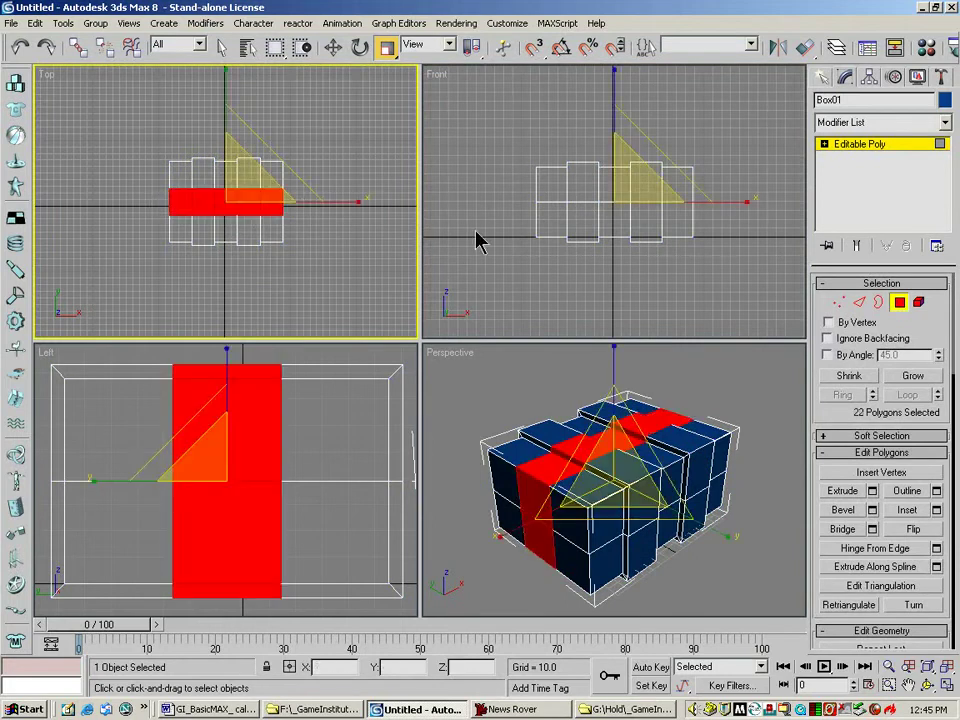
pyautogui.click(928, 685)
pyautogui.moveTo(620, 470); pyautogui.dragTo(455, 591)
pyautogui.click(872, 510)
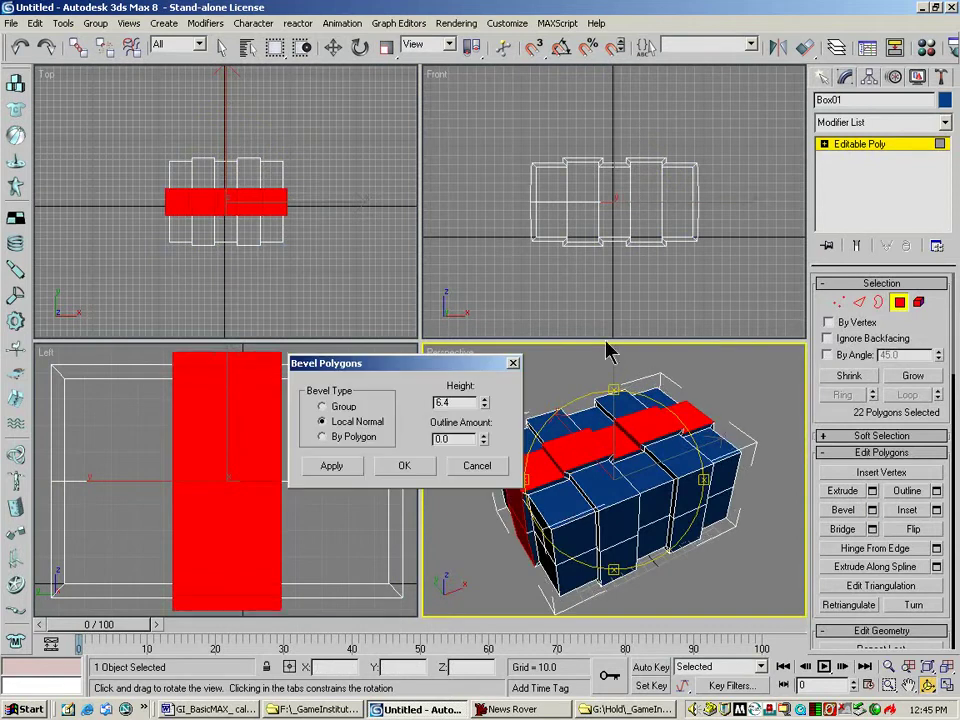
pyautogui.click(410, 466)
pyautogui.moveTo(610, 472); pyautogui.dragTo(575, 531)
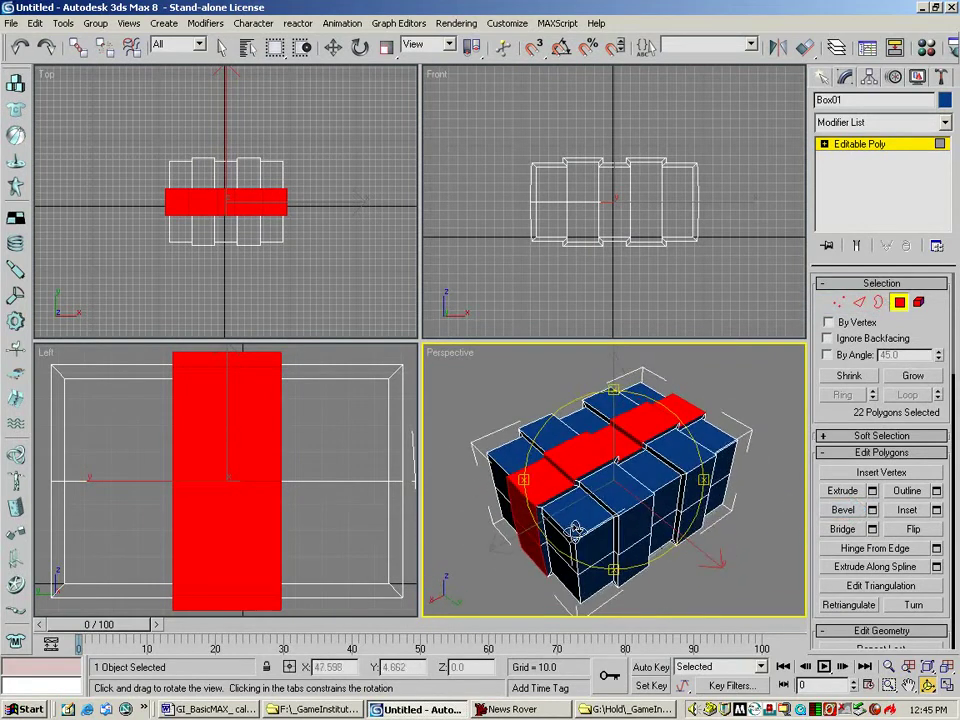
# Select only the top polygons of Box01 in the Front view and delete them
pyautogui.click(333, 47)
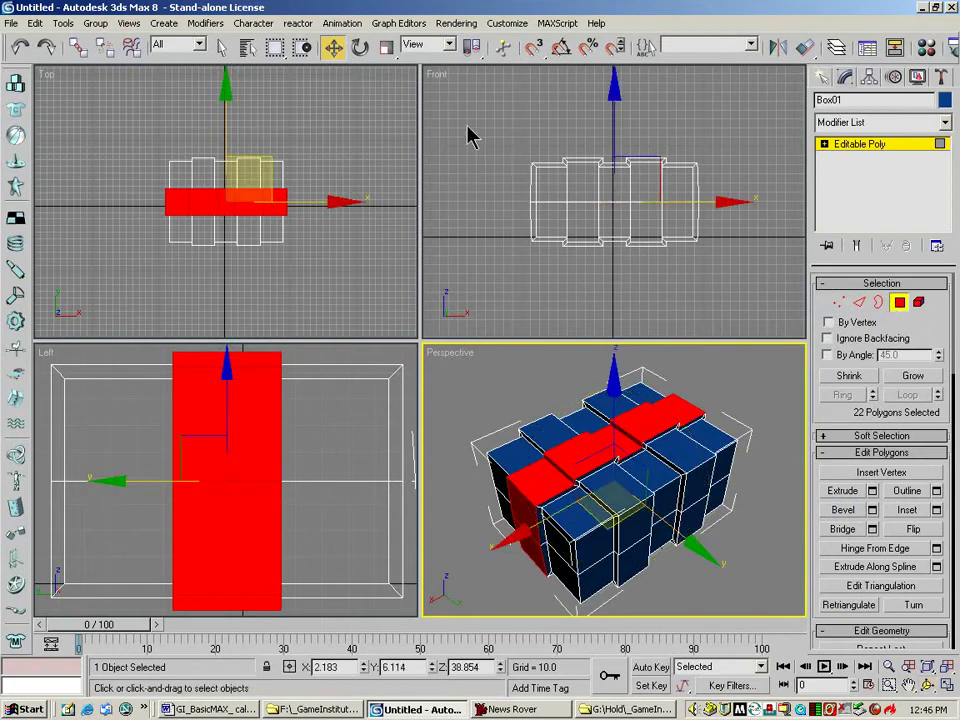
pyautogui.moveTo(470, 137); pyautogui.dragTo(760, 188)
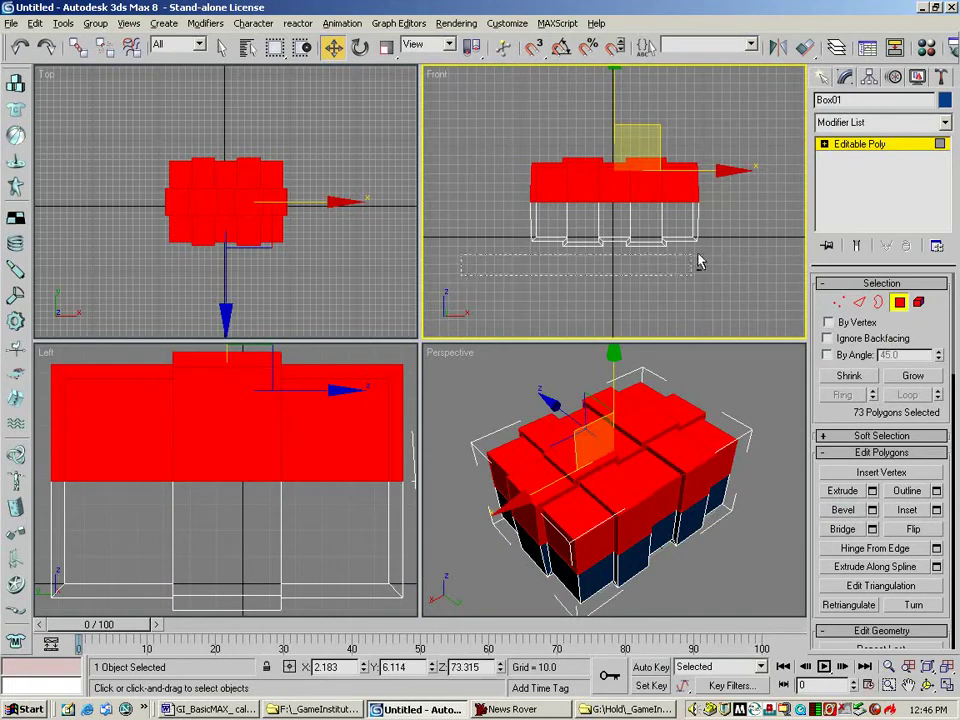
pyautogui.moveTo(729, 246); pyautogui.dragTo(783, 198)
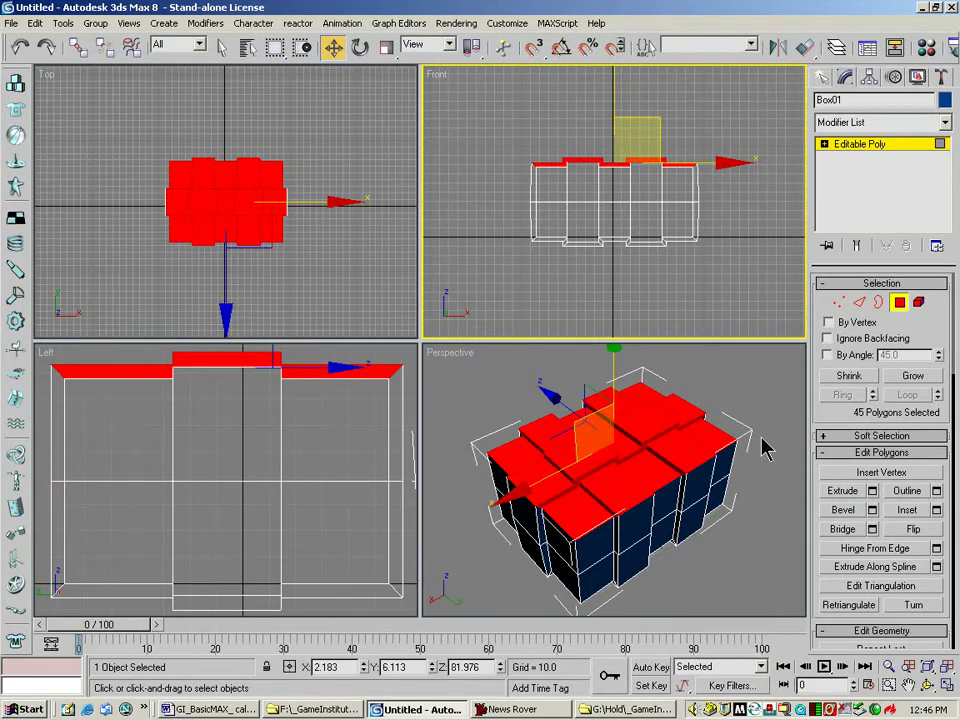
pyautogui.press('Delete')
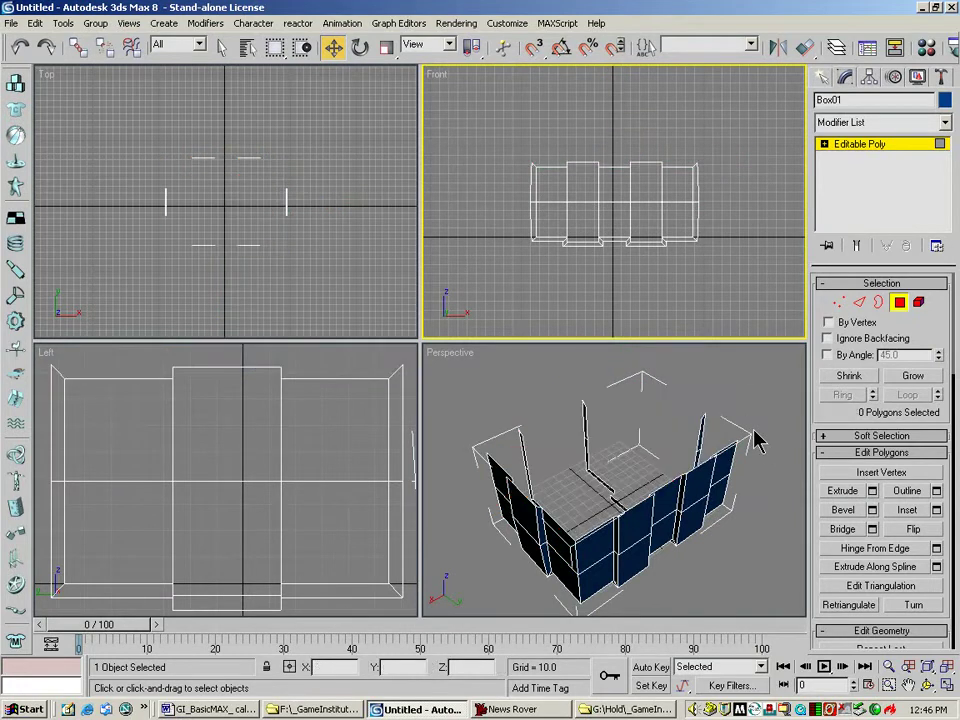
# Hide the grids in the Left, Top and Front viewports
pyautogui.click(927, 685)
pyautogui.moveTo(457, 378); pyautogui.dragTo(626, 392)
pyautogui.rightClick(287, 422)
pyautogui.press('g')
pyautogui.rightClick(317, 306)
pyautogui.press('g')
pyautogui.rightClick(568, 300)
pyautogui.press('g')
# Re-angle the Perspective view and zoom the Front view in on the open box
pyautogui.click(928, 686)
pyautogui.moveTo(545, 478); pyautogui.dragTo(600, 485)
pyautogui.click(887, 685)
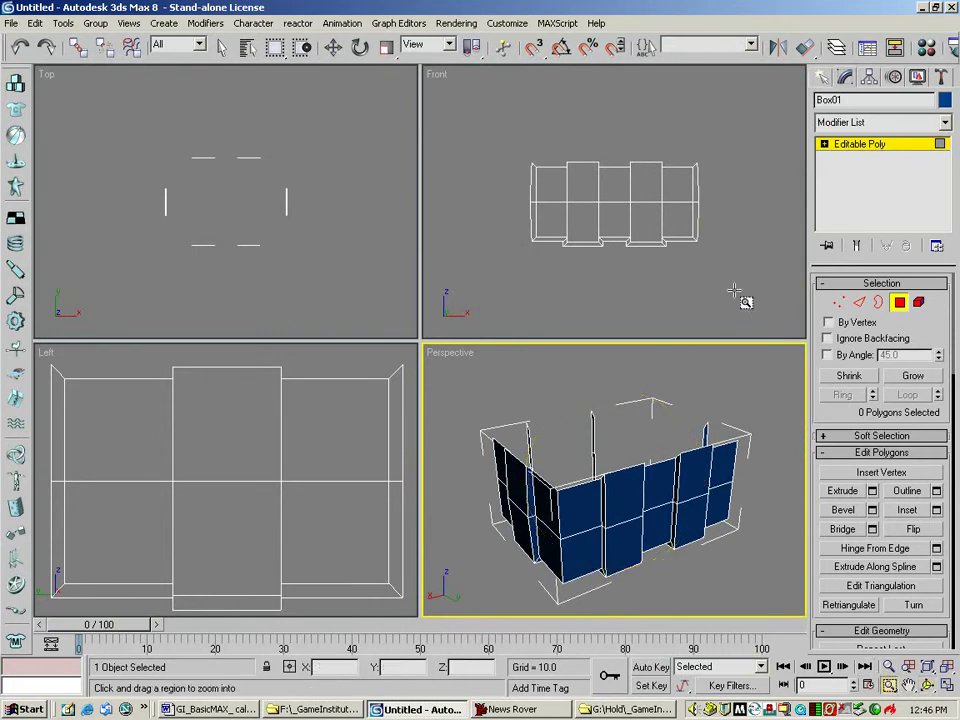
pyautogui.moveTo(731, 285); pyautogui.dragTo(495, 133)
# In Vertex mode, select a side vertex column and pick Scale with an axis constraint
pyautogui.click(838, 302)
pyautogui.press('w')
pyautogui.moveTo(779, 107); pyautogui.dragTo(755, 310)
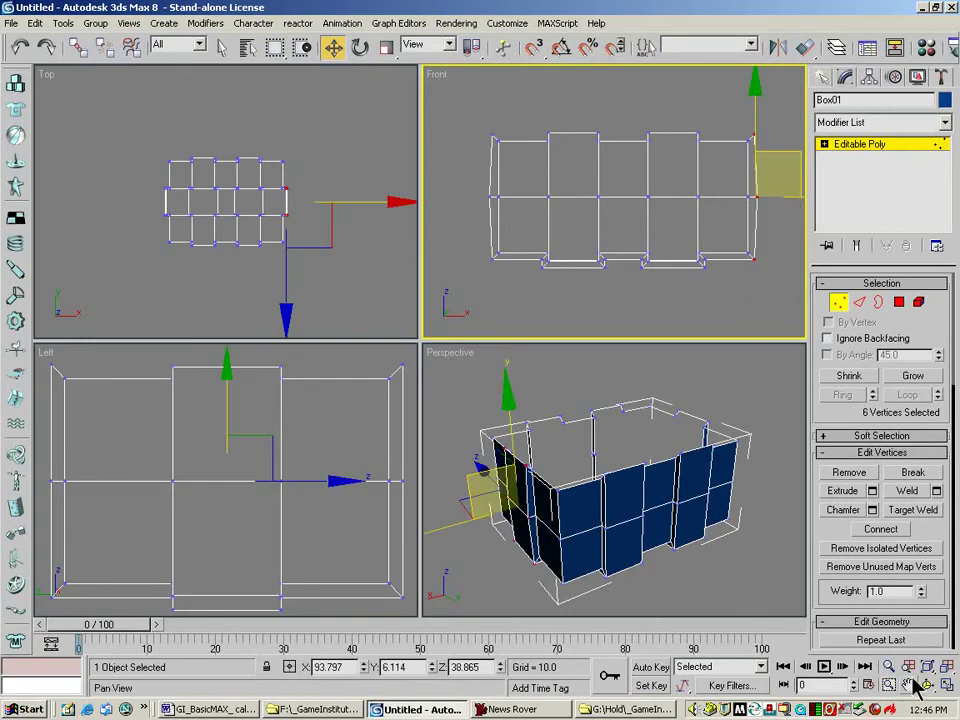
pyautogui.click(910, 684)
pyautogui.moveTo(715, 249); pyautogui.dragTo(622, 249)
pyautogui.click(387, 48)
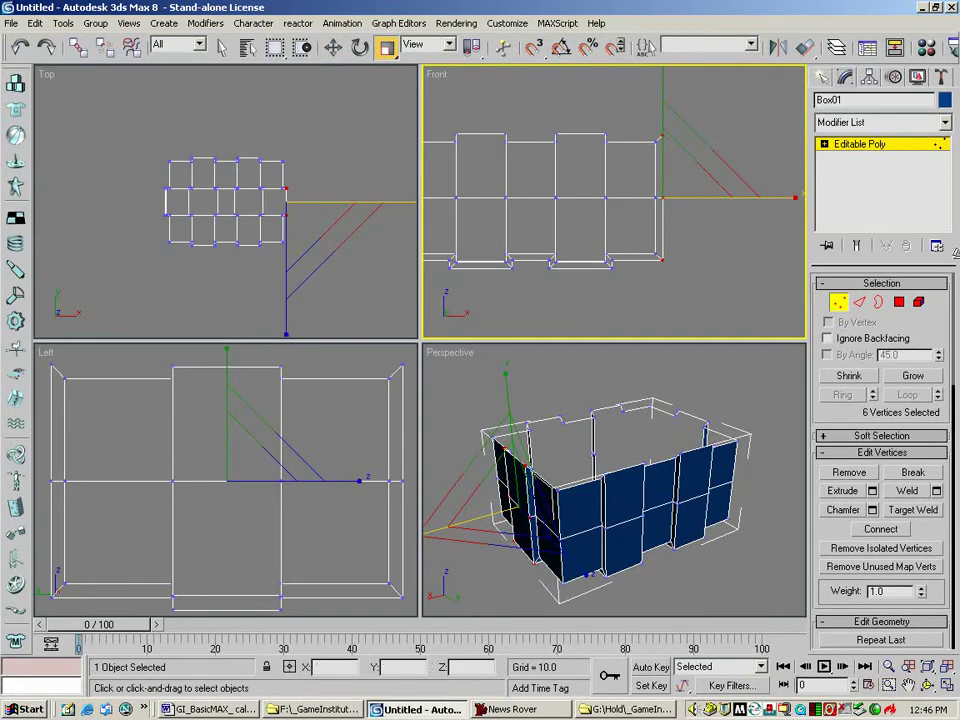
pyautogui.press('F8')
# Scale the left vertex column along the X axis to straighten that wall, then deselect
pyautogui.click(908, 686)
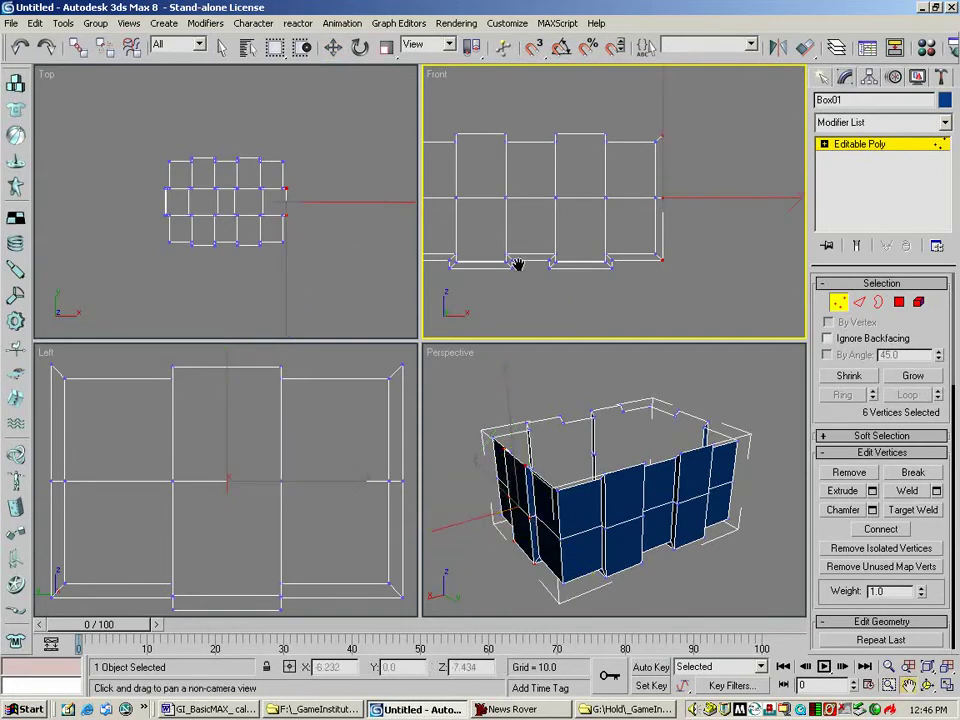
pyautogui.moveTo(570, 270); pyautogui.dragTo(615, 272)
pyautogui.click(386, 47)
pyautogui.moveTo(470, 120); pyautogui.dragTo(504, 317)
pyautogui.moveTo(591, 207); pyautogui.dragTo(189, 182)
pyautogui.click(688, 137)
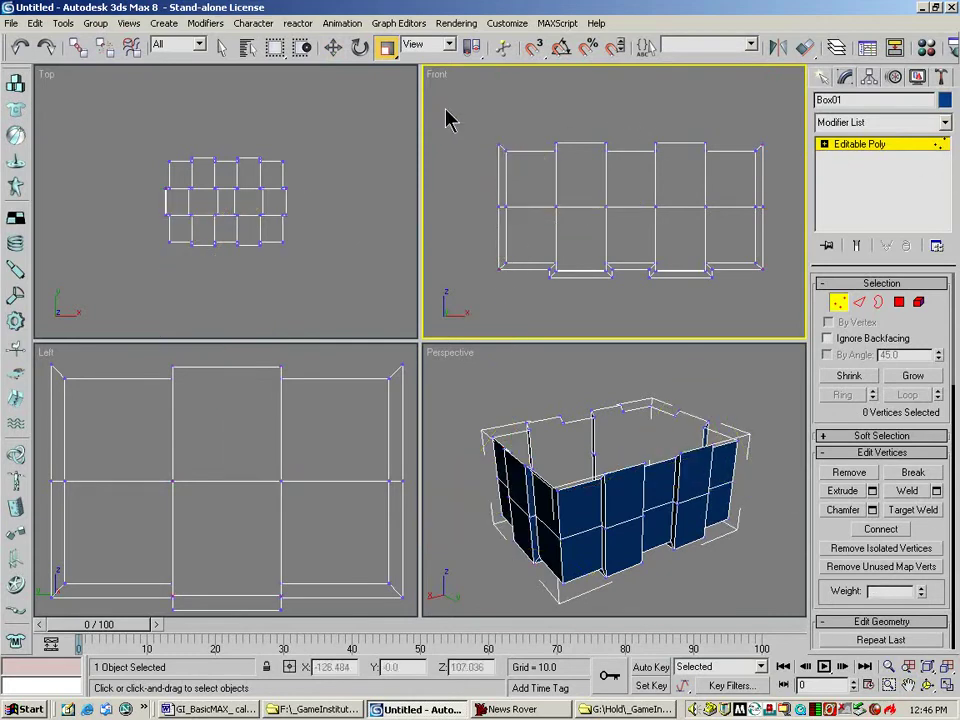
# Select the top vertex row in Front and scale it vertically flat into a level rim
pyautogui.moveTo(455, 112); pyautogui.dragTo(765, 231)
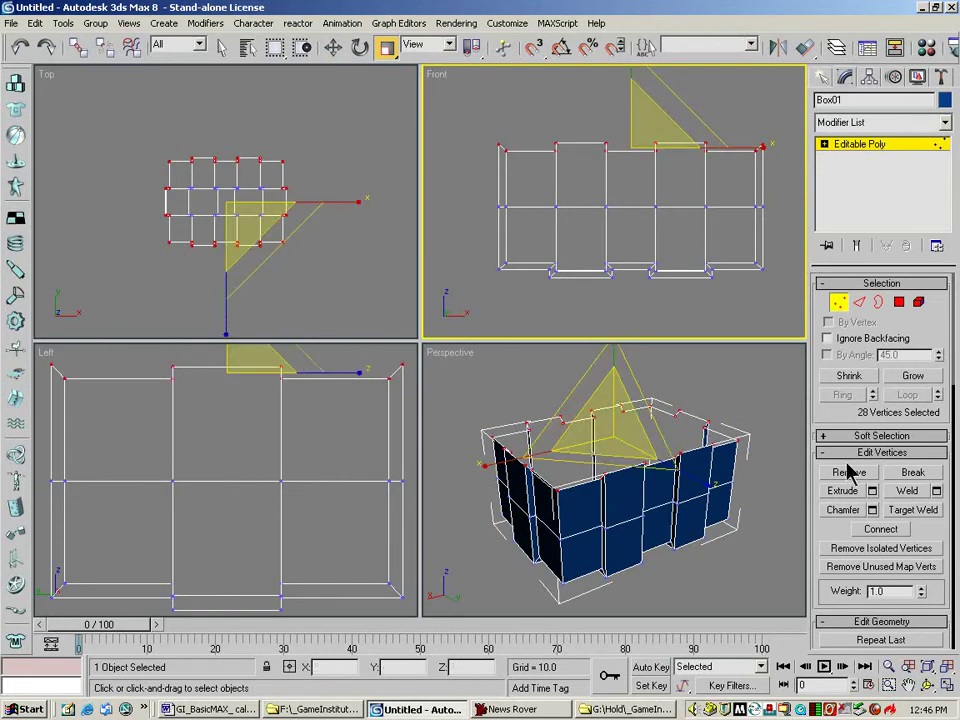
pyautogui.click(888, 666)
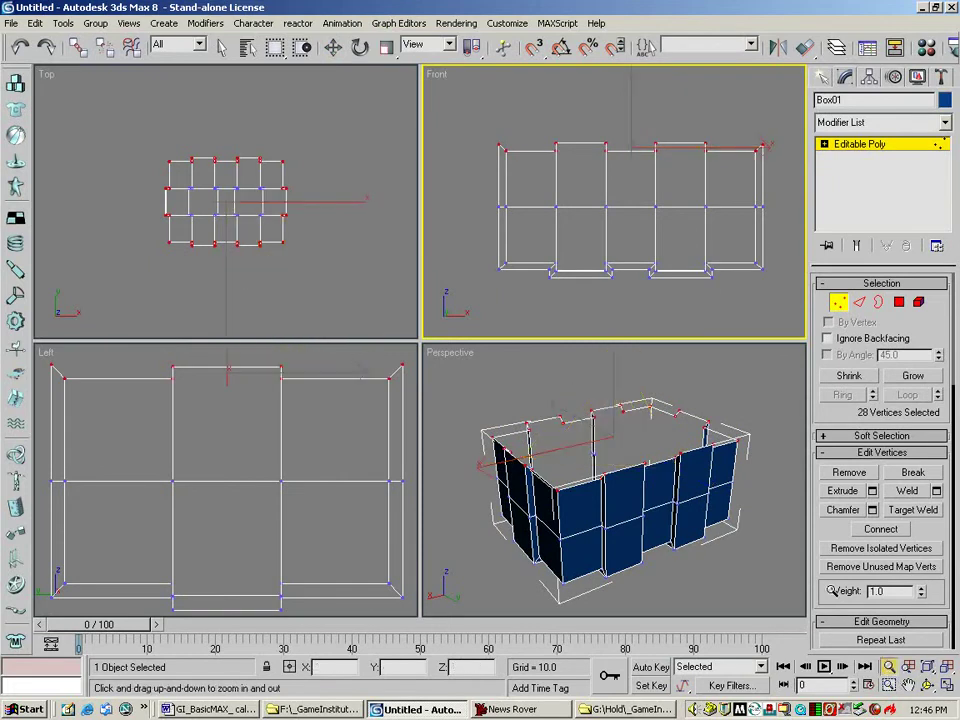
pyautogui.moveTo(621, 200); pyautogui.dragTo(541, 190)
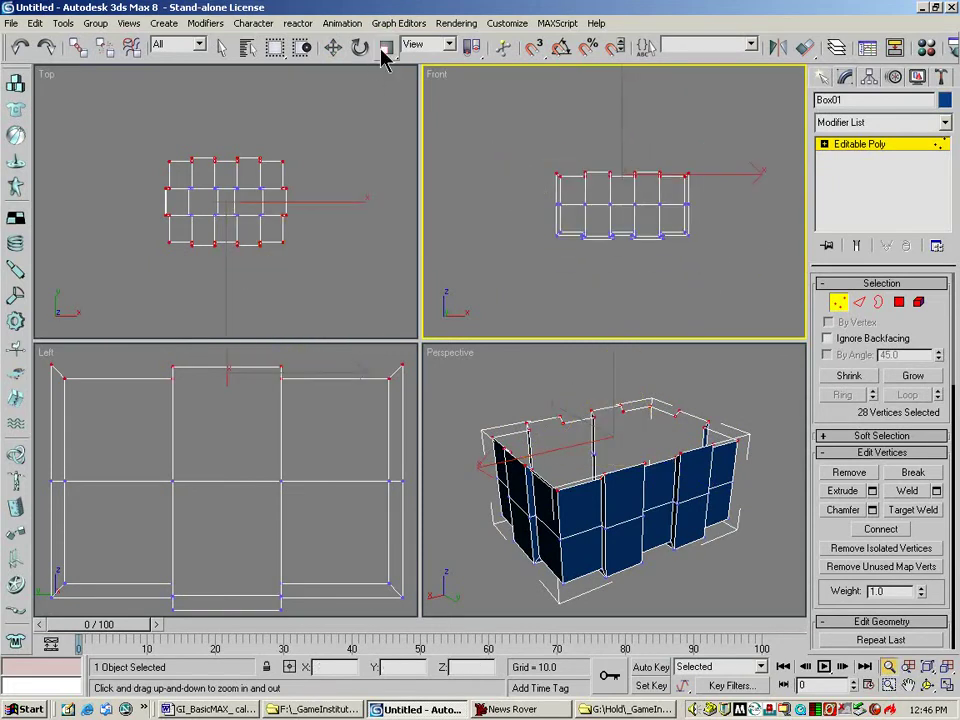
pyautogui.click(385, 49)
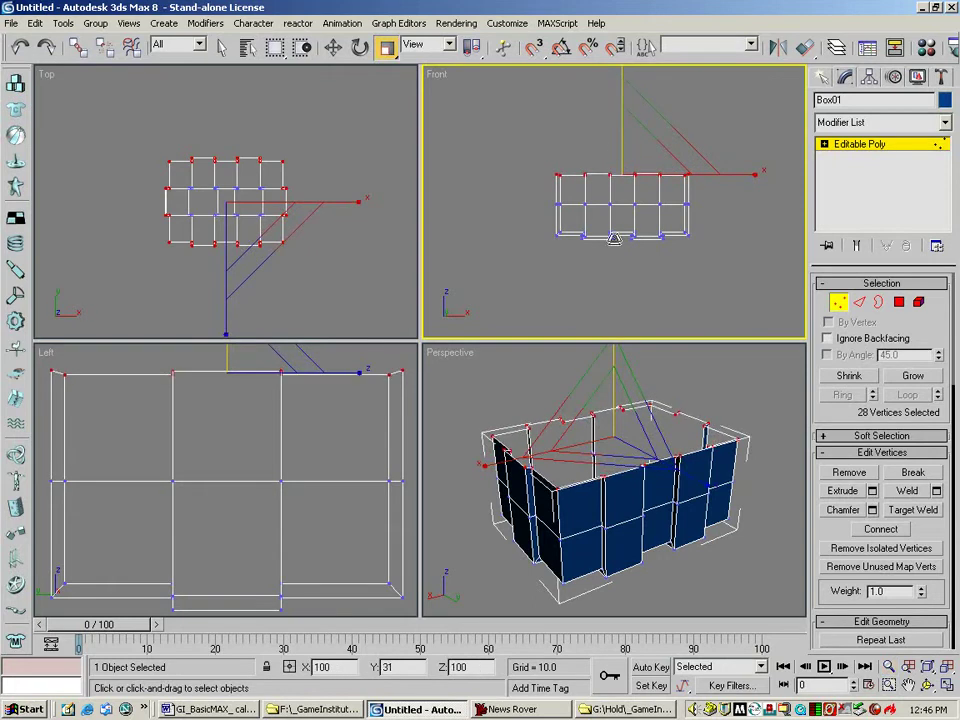
pyautogui.moveTo(615, 248); pyautogui.dragTo(633, 709)
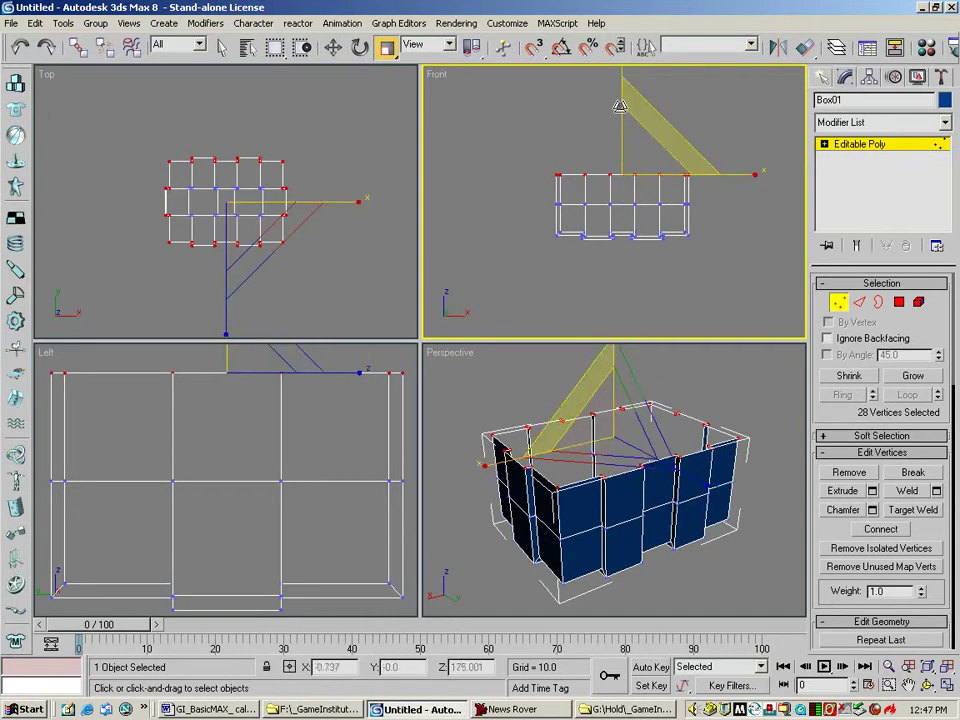
pyautogui.moveTo(620, 96); pyautogui.dragTo(623, 143)
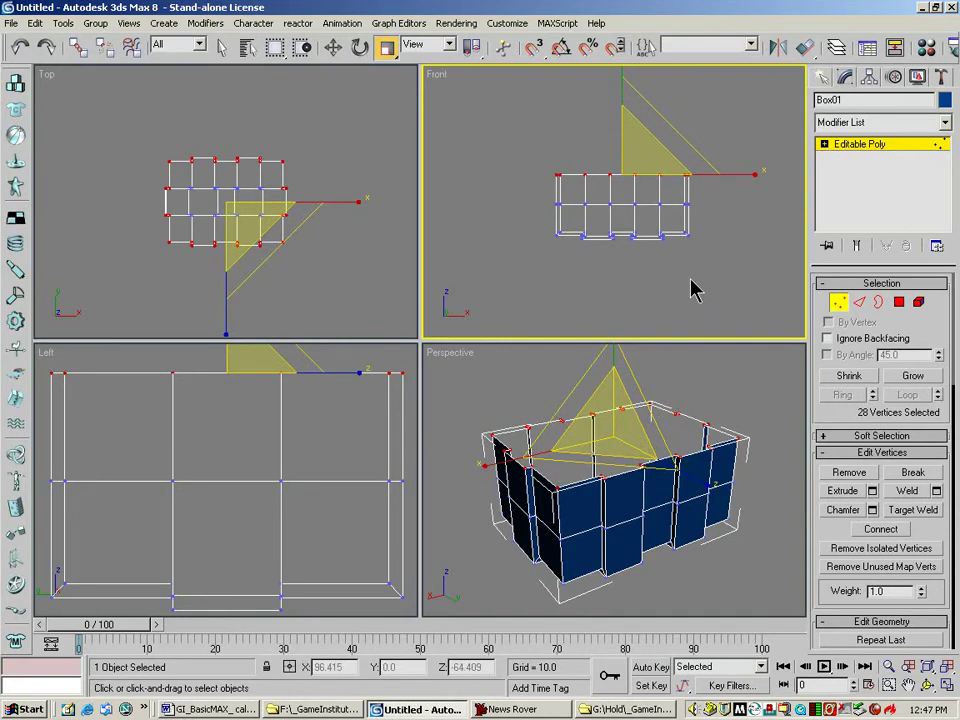
pyautogui.click(722, 276)
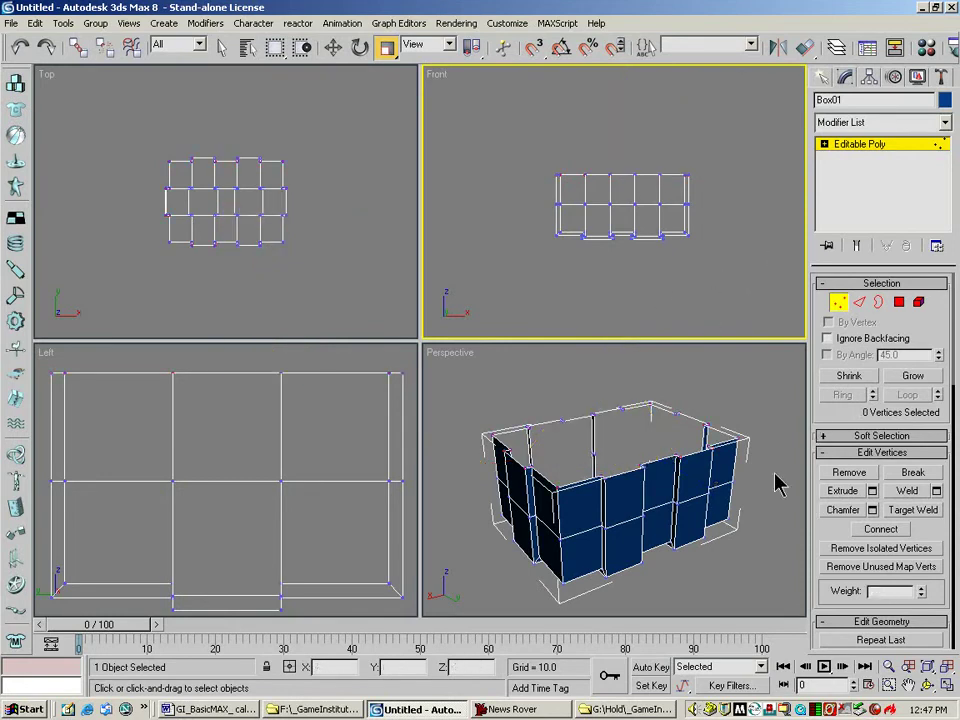
# Leave Vertex level and apply a Shell modifier from the Modifier List to Box01
pyautogui.click(928, 685)
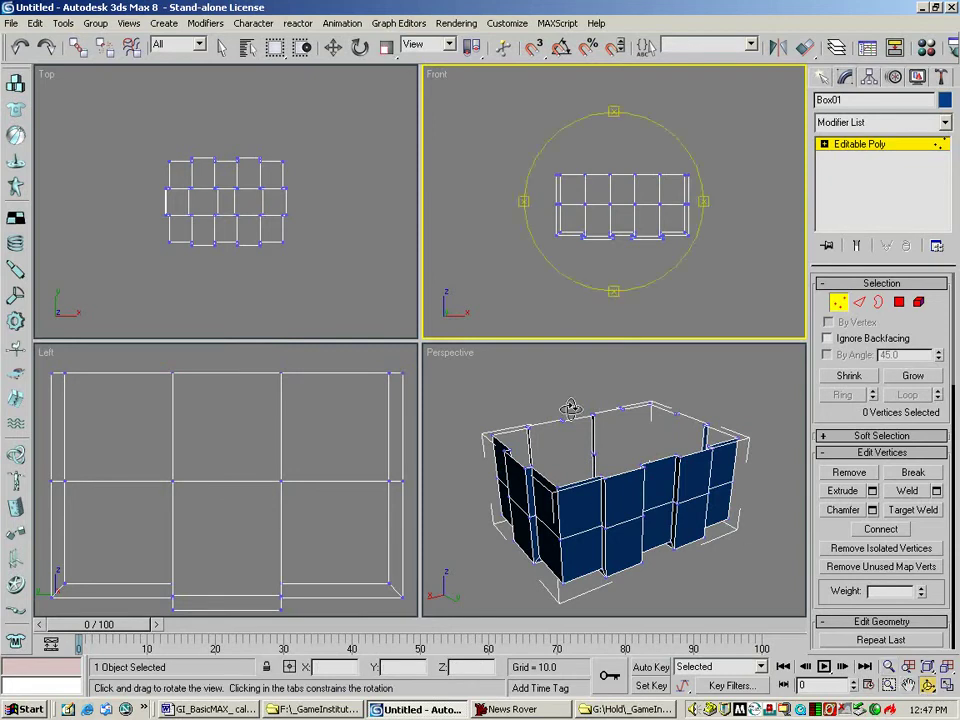
pyautogui.moveTo(570, 408); pyautogui.dragTo(589, 454)
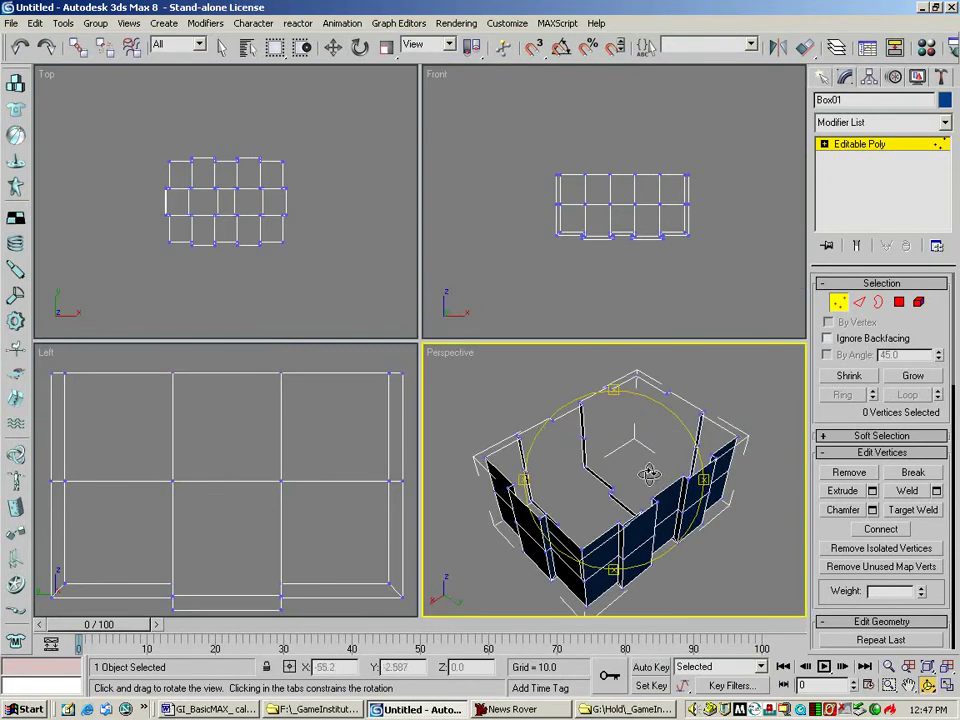
pyautogui.moveTo(645, 476); pyautogui.dragTo(681, 448)
pyautogui.click(838, 302)
pyautogui.press('r')
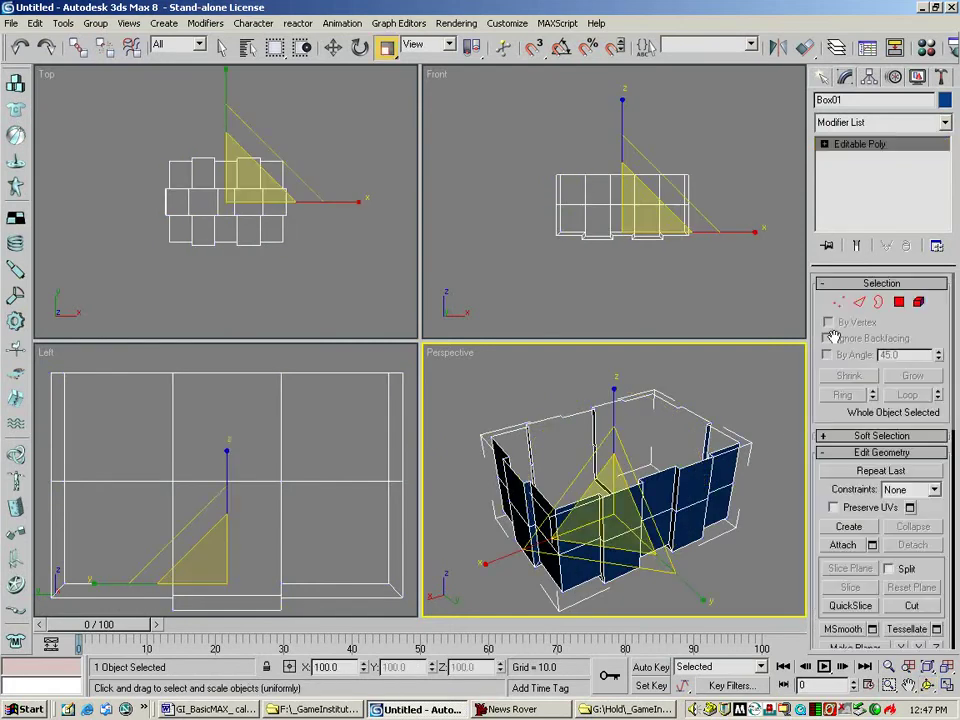
pyautogui.click(944, 122)
pyautogui.scroll(-20, 880, 400)
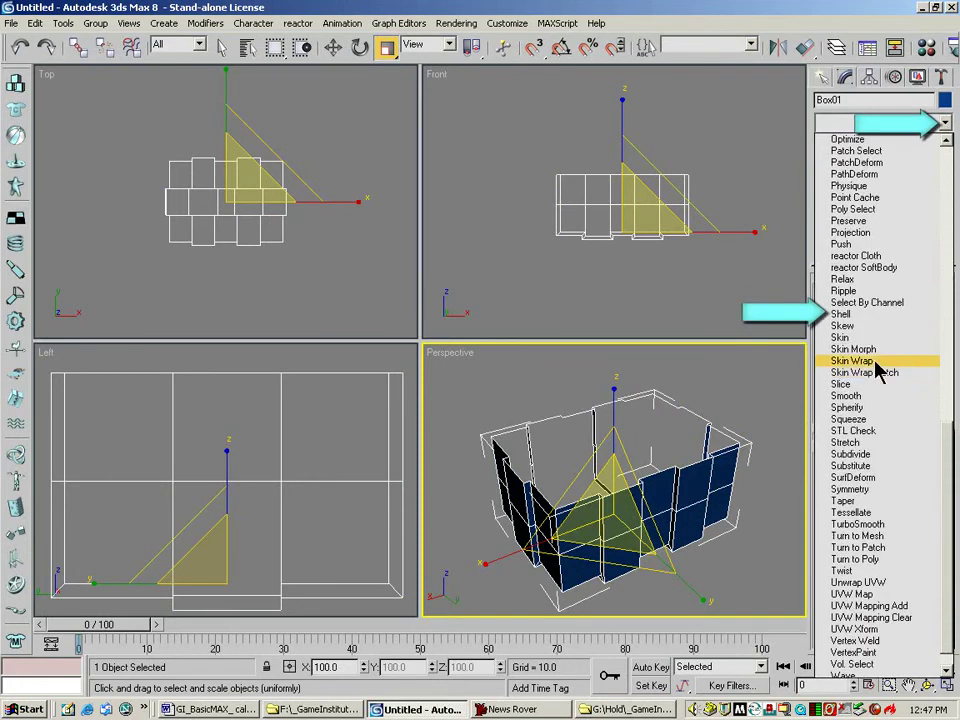
pyautogui.click(857, 316)
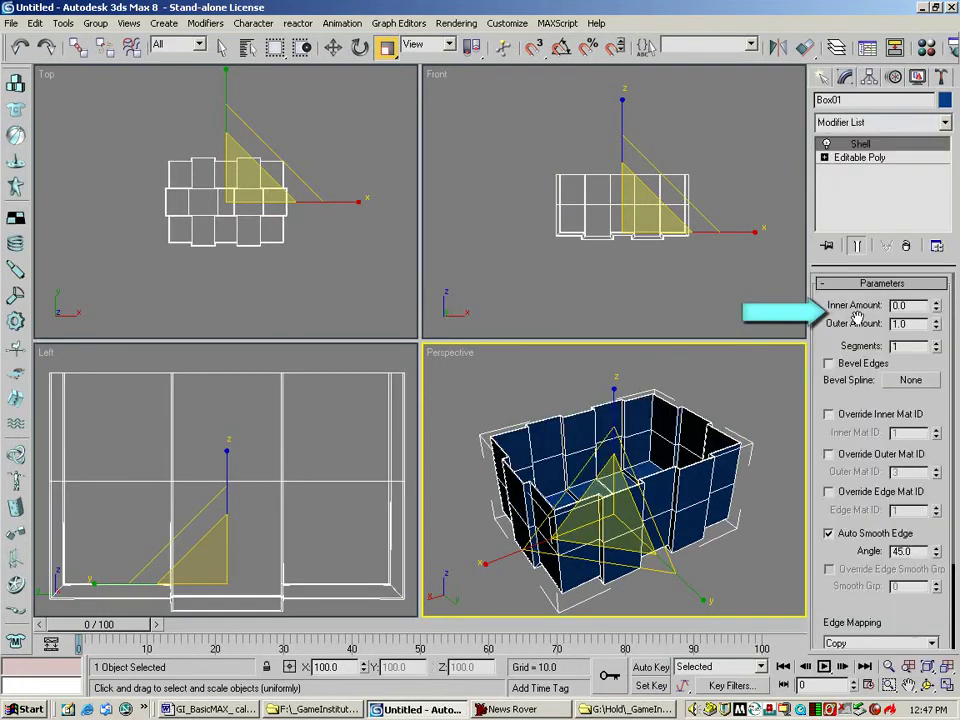
# Set the Shell Outer Amount to 8.51, leaving Inner Amount at 0.0
pyautogui.click(926, 686)
pyautogui.moveTo(611, 392); pyautogui.dragTo(635, 547)
pyautogui.moveTo(627, 493); pyautogui.dragTo(660, 462)
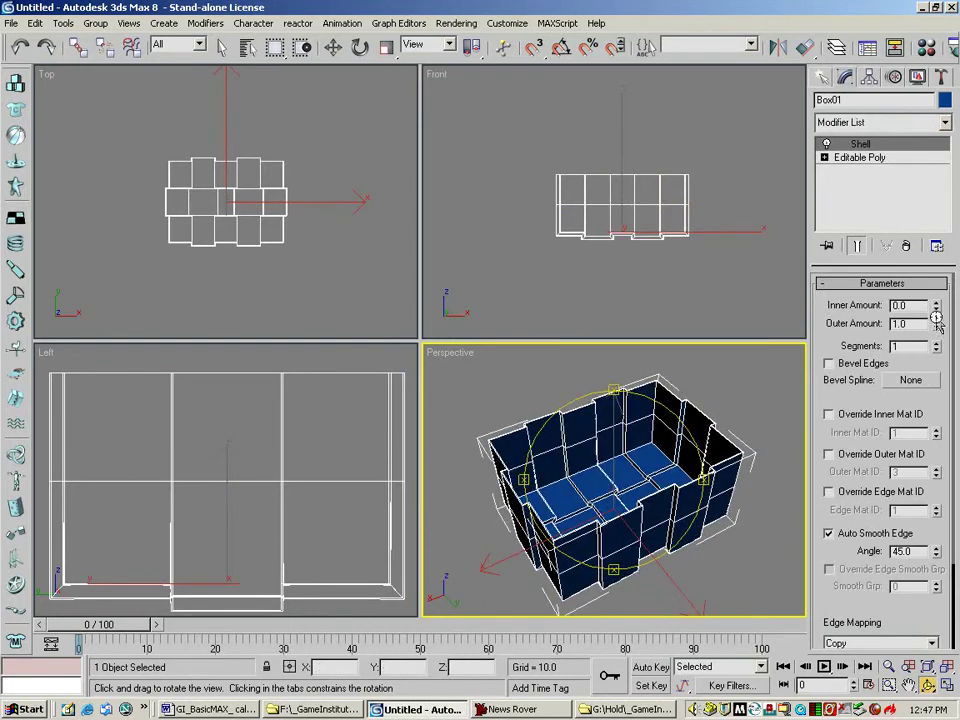
pyautogui.moveTo(937, 323); pyautogui.dragTo(946, 220)
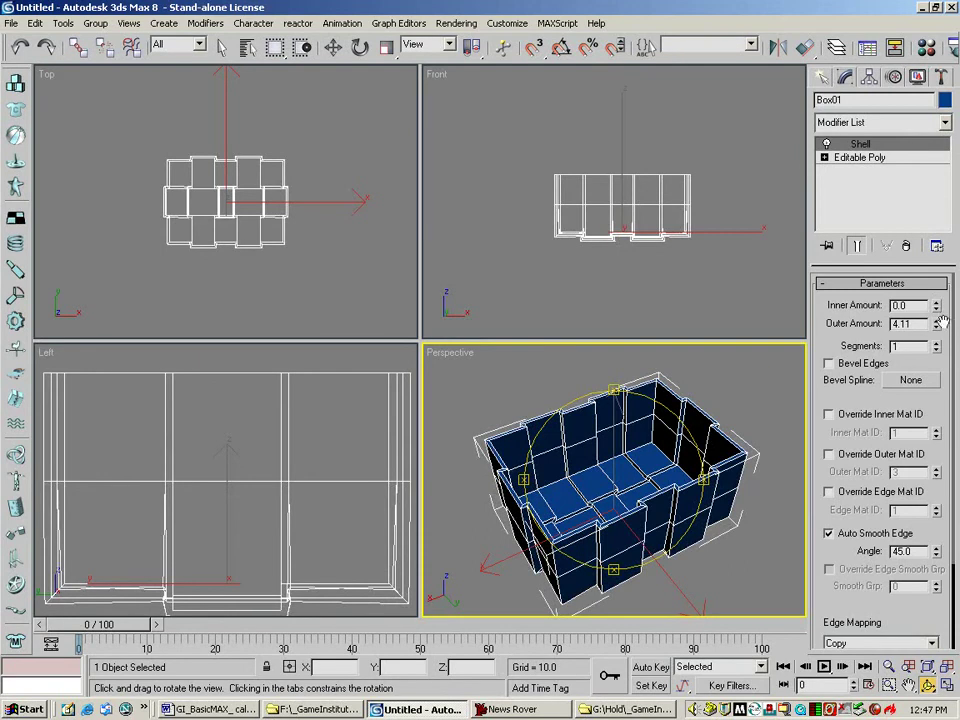
pyautogui.moveTo(939, 318); pyautogui.dragTo(660, 245)
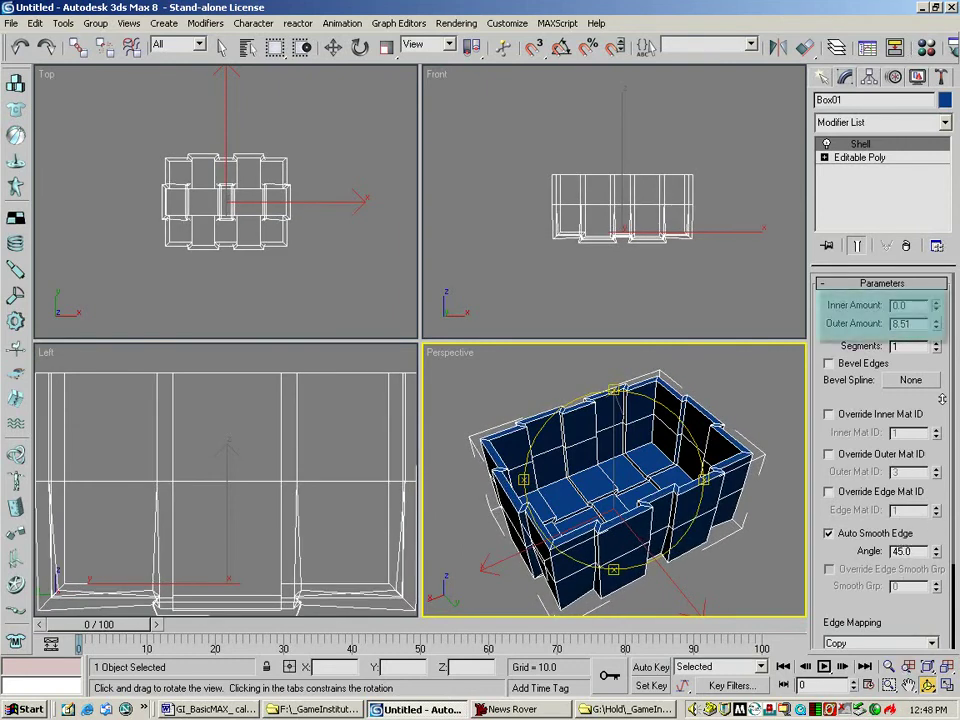
pyautogui.moveTo(937, 306); pyautogui.dragTo(957, 455)
pyautogui.moveTo(677, 420); pyautogui.dragTo(665, 505)
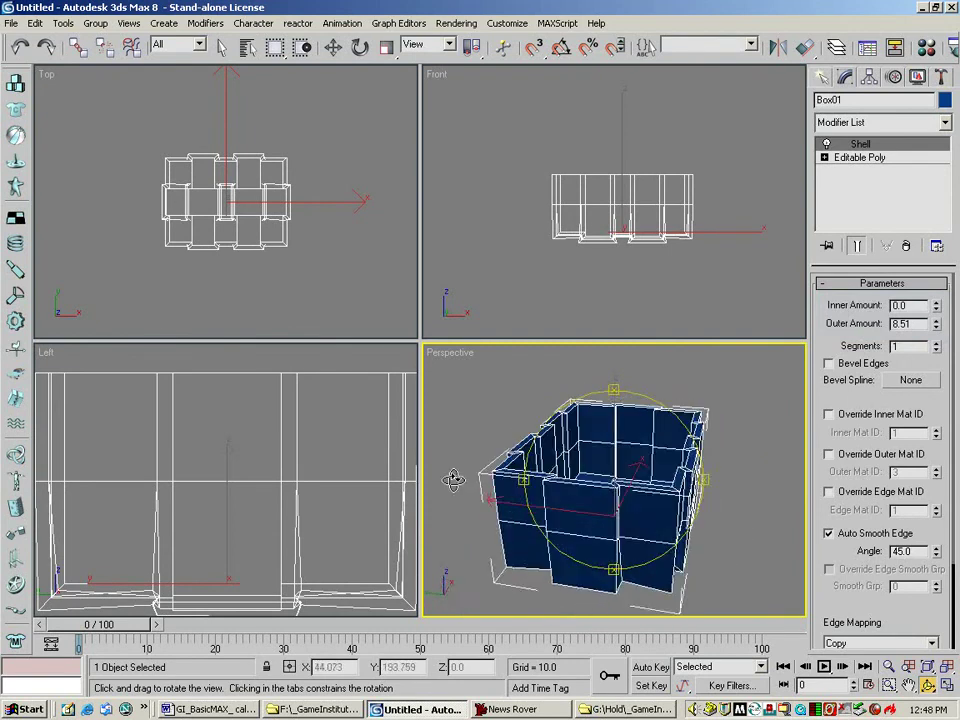
pyautogui.moveTo(452, 480); pyautogui.dragTo(623, 481)
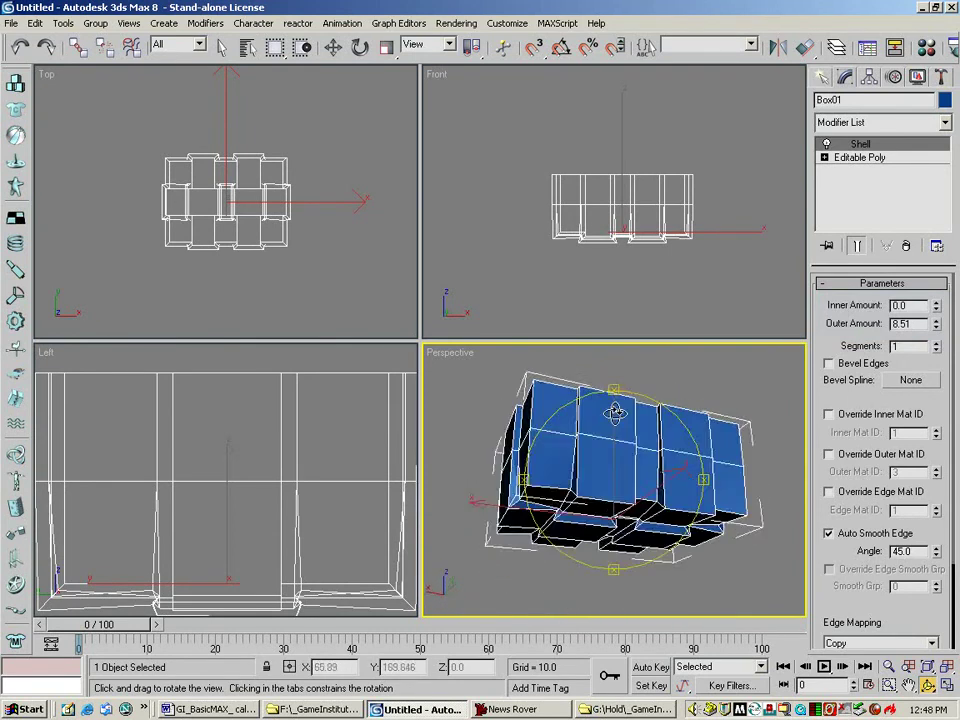
pyautogui.moveTo(677, 384); pyautogui.dragTo(656, 398)
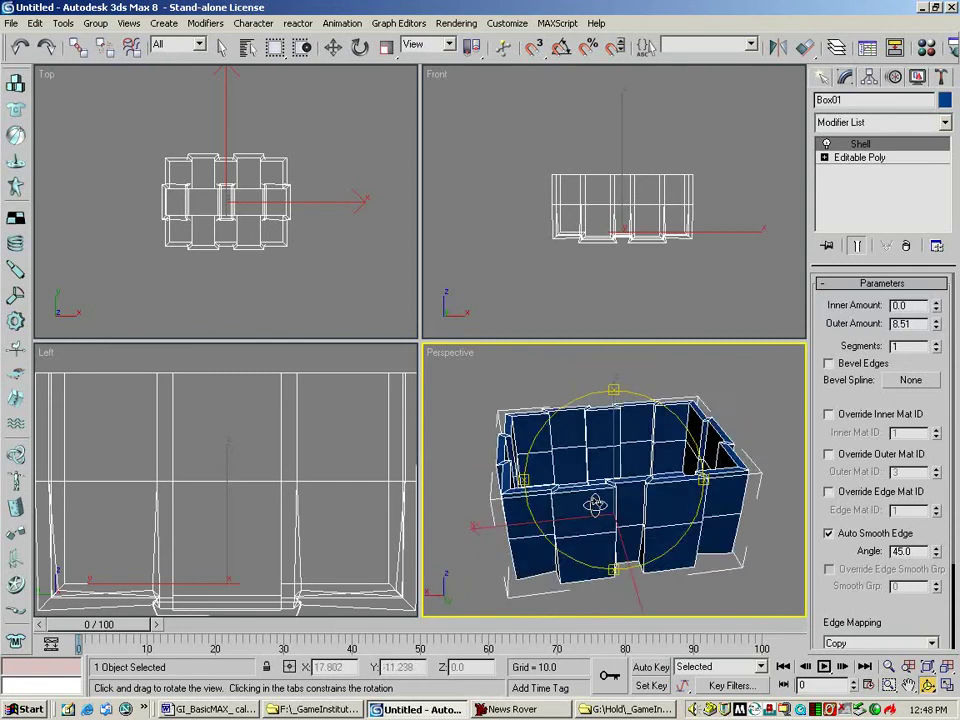
pyautogui.moveTo(627, 545); pyautogui.dragTo(642, 514)
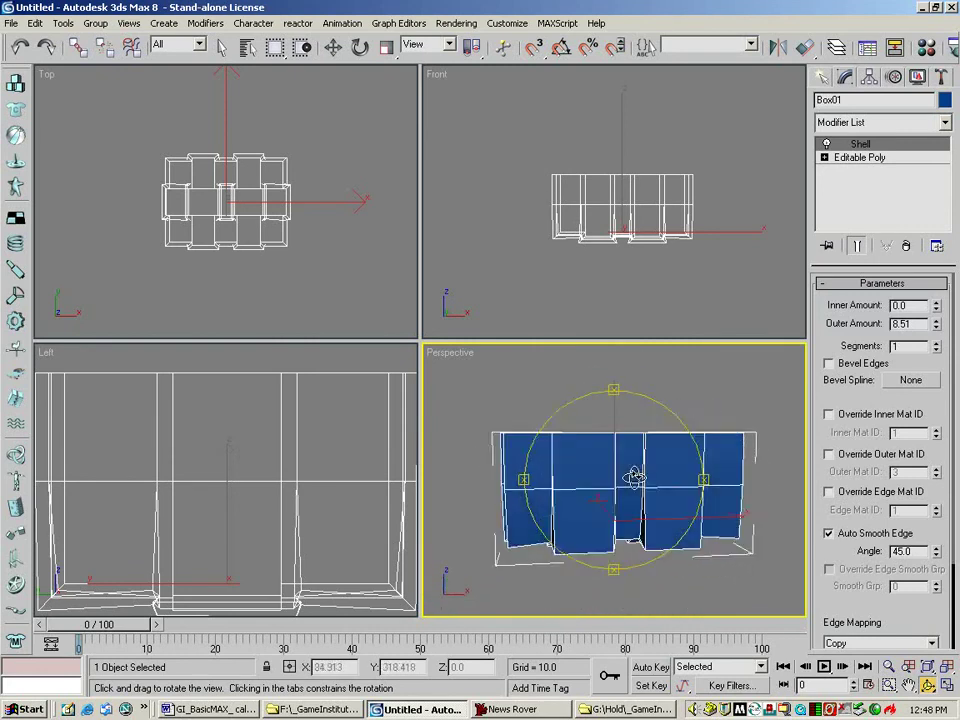
pyautogui.moveTo(594, 438); pyautogui.dragTo(663, 446)
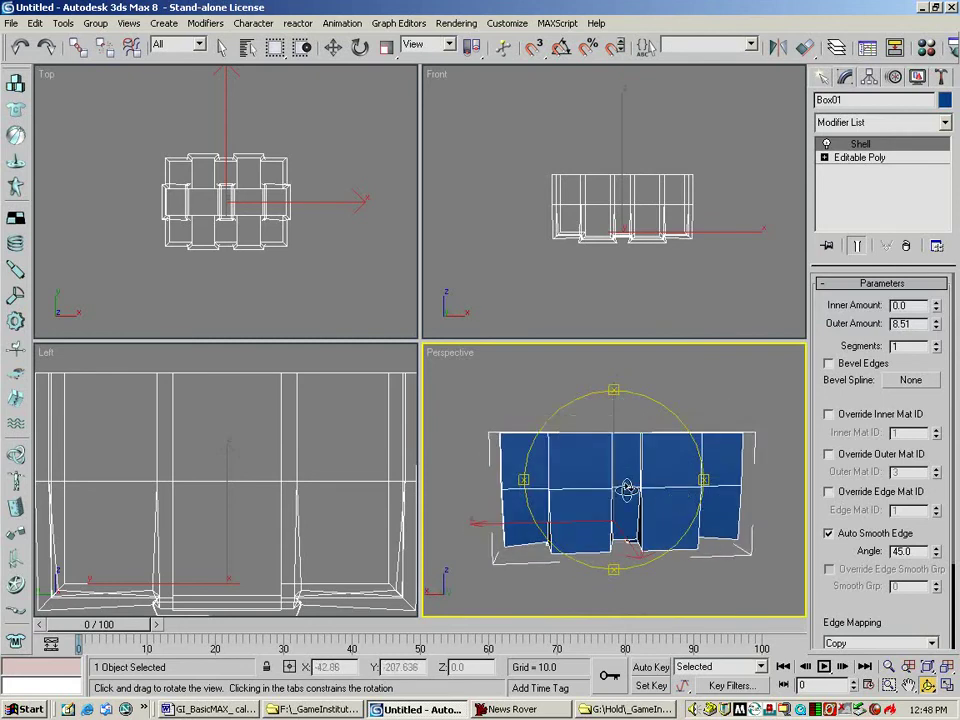
pyautogui.moveTo(663, 522)
pyautogui.mouseDown()
pyautogui.moveTo(670, 512)
pyautogui.moveTo(681, 519)
pyautogui.moveTo(662, 515)
pyautogui.mouseUp()
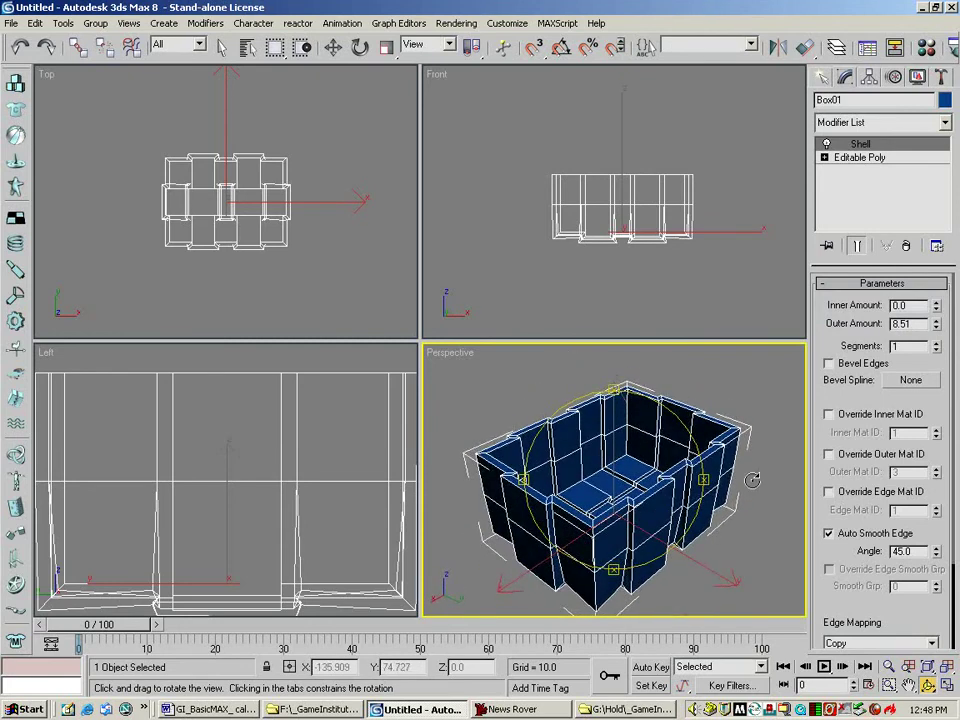